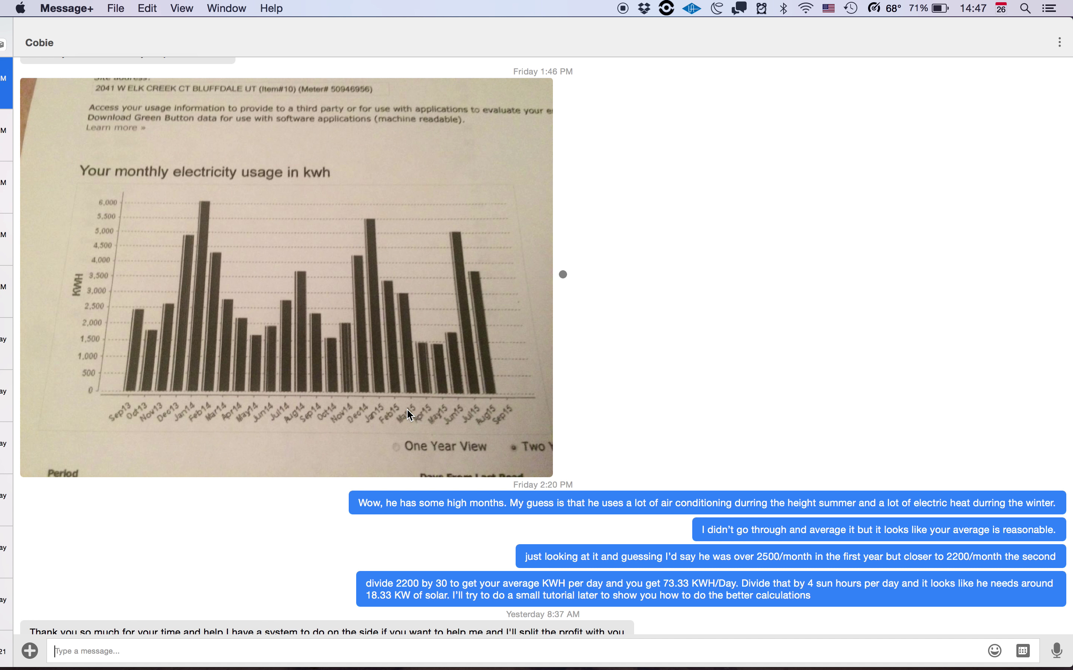
# Switch to Chrome, search the web for pvwatts and open NREL's PVWatts Calculator site
pyautogui.hotkey('ctrl', 'Right')
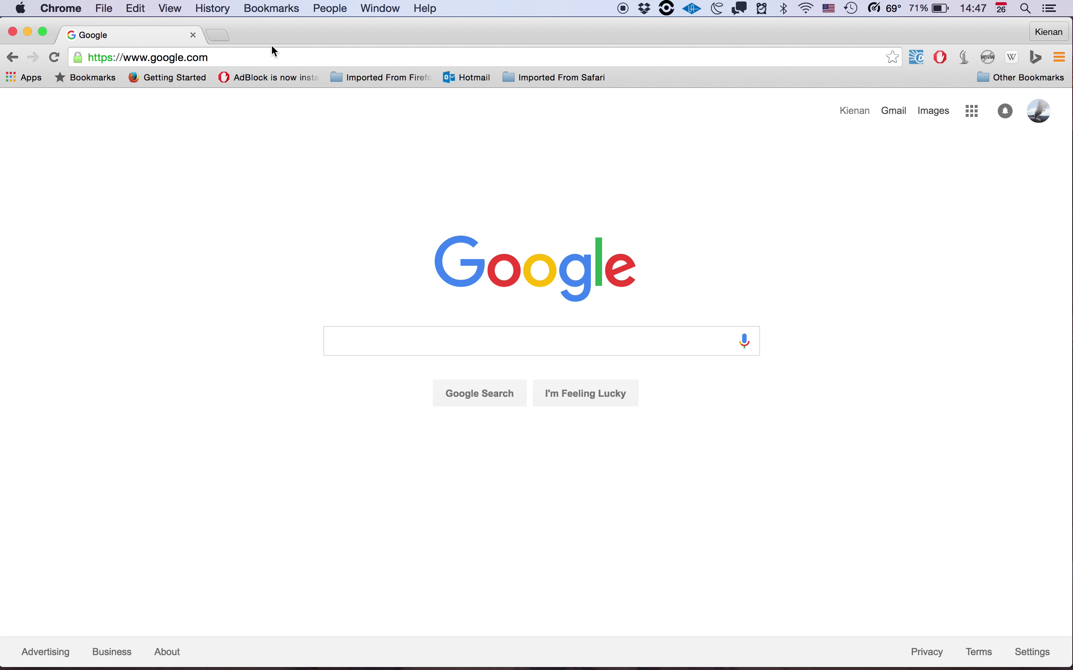
pyautogui.click(272, 57)
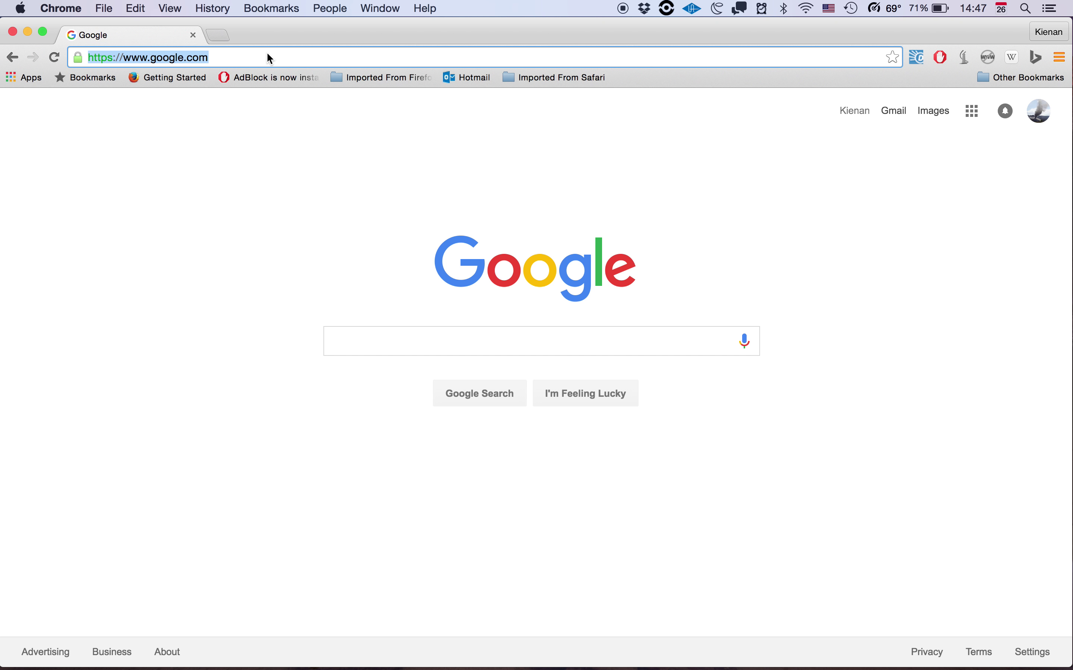
pyautogui.write('P')
pyautogui.press('BackSpace')
pyautogui.write('p')
pyautogui.press('BackSpace')
pyautogui.press('BackSpace')
pyautogui.write('p')
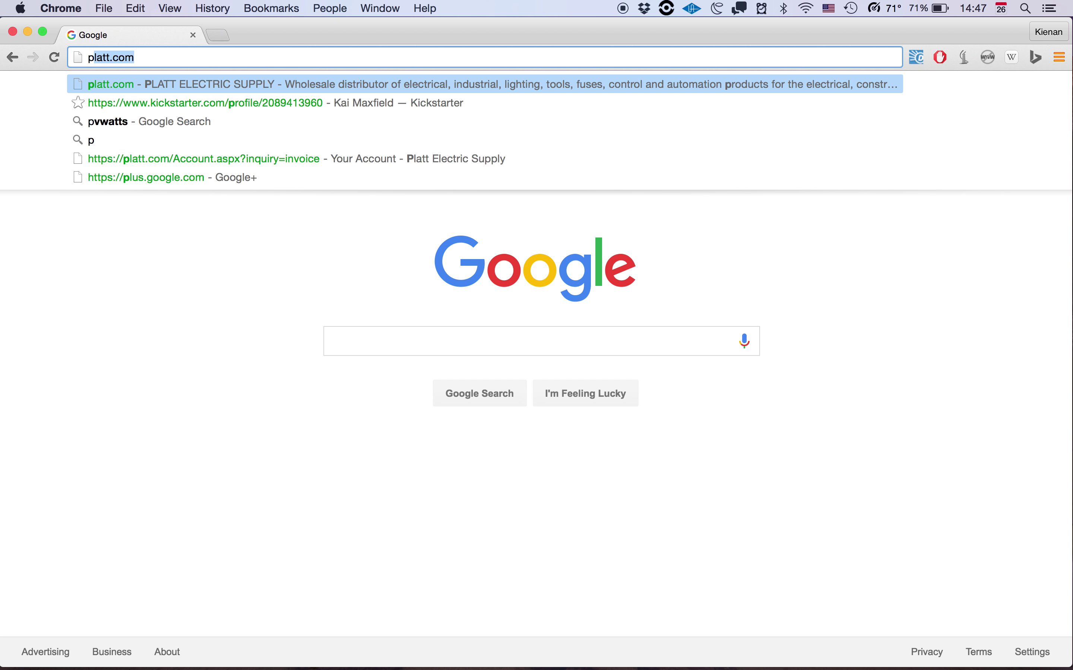
pyautogui.write('vwatts')
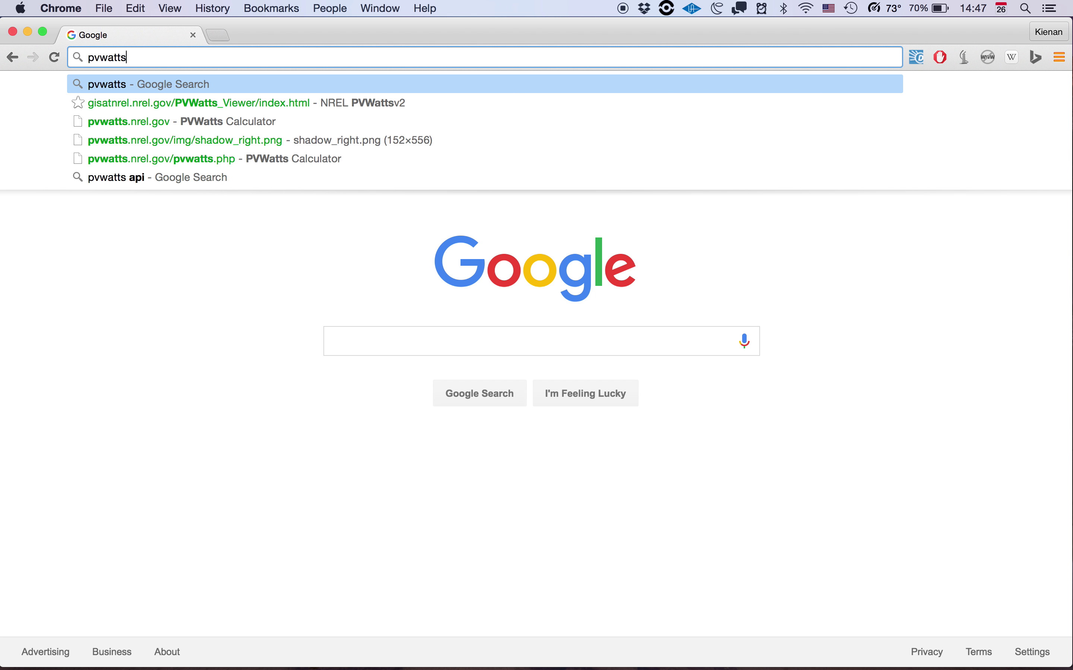
pyautogui.press('Return')
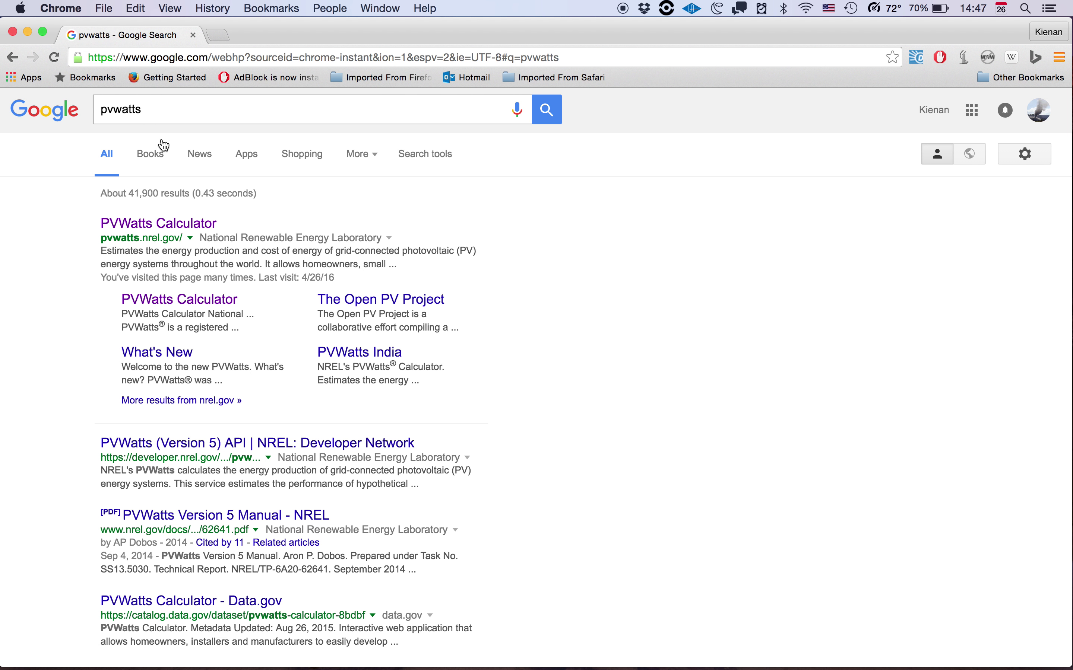
pyautogui.click(166, 226)
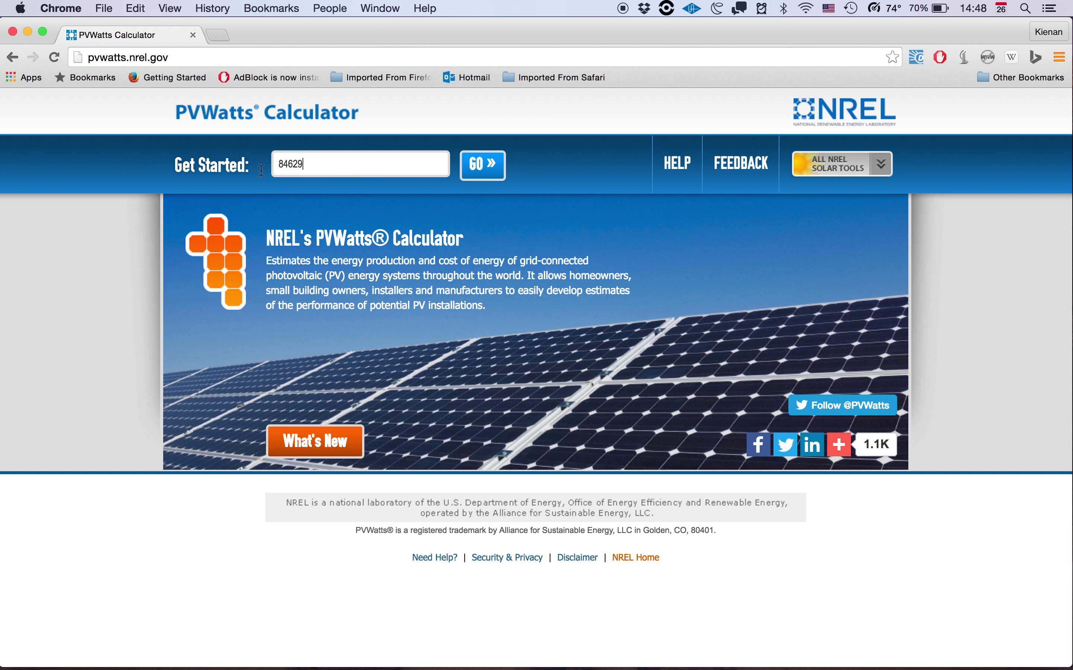
# Enter 84629 as the location and load its solar resource data
pyautogui.moveTo(317, 159); pyautogui.dragTo(281, 165)
pyautogui.press('BackSpace')
pyautogui.write('84639')
pyautogui.press('BackSpace')
pyautogui.press('BackSpace')
pyautogui.write('29')
pyautogui.press('Return')
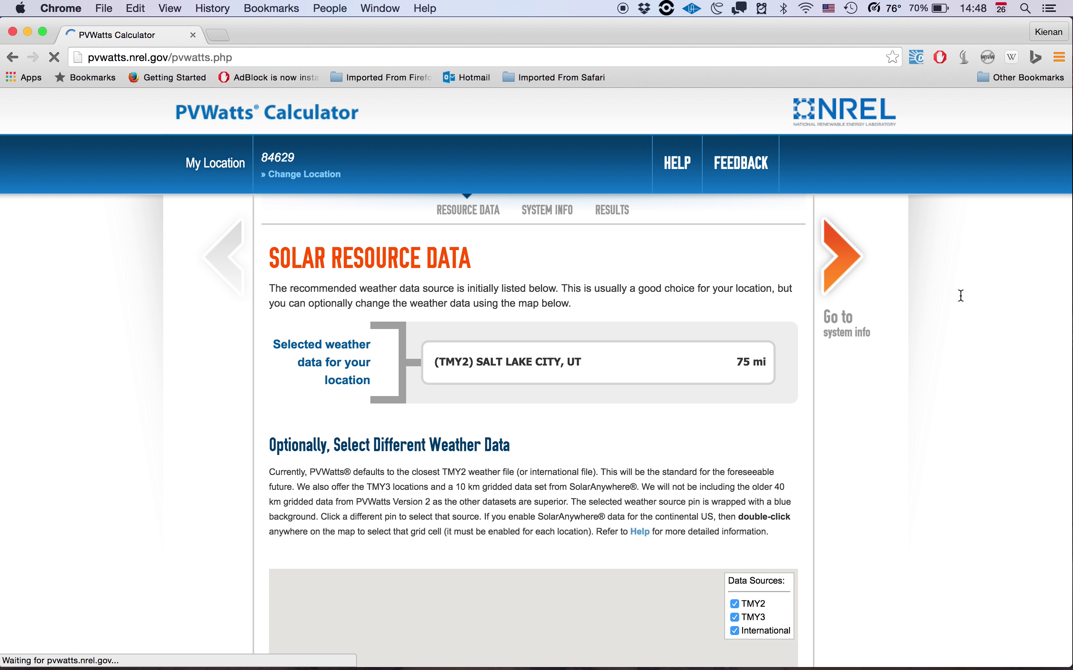
# Examine the selected weather data source and the alternative stations on the map around Salt Lake City and Provo
pyautogui.scroll(-2, 961, 296)
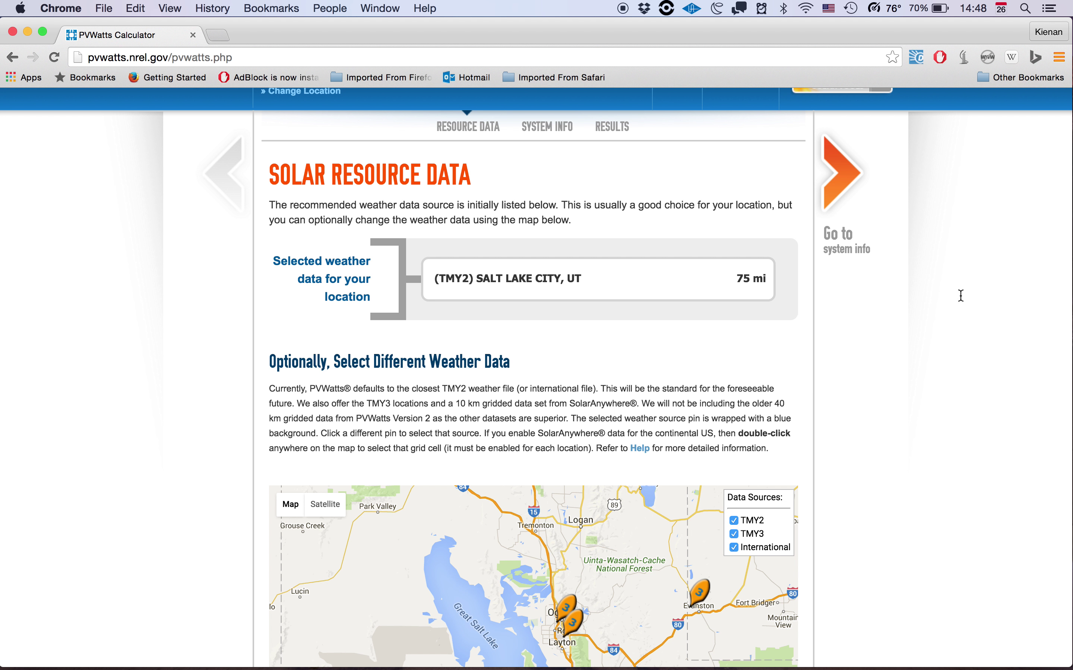
pyautogui.scroll(-10, 961, 296)
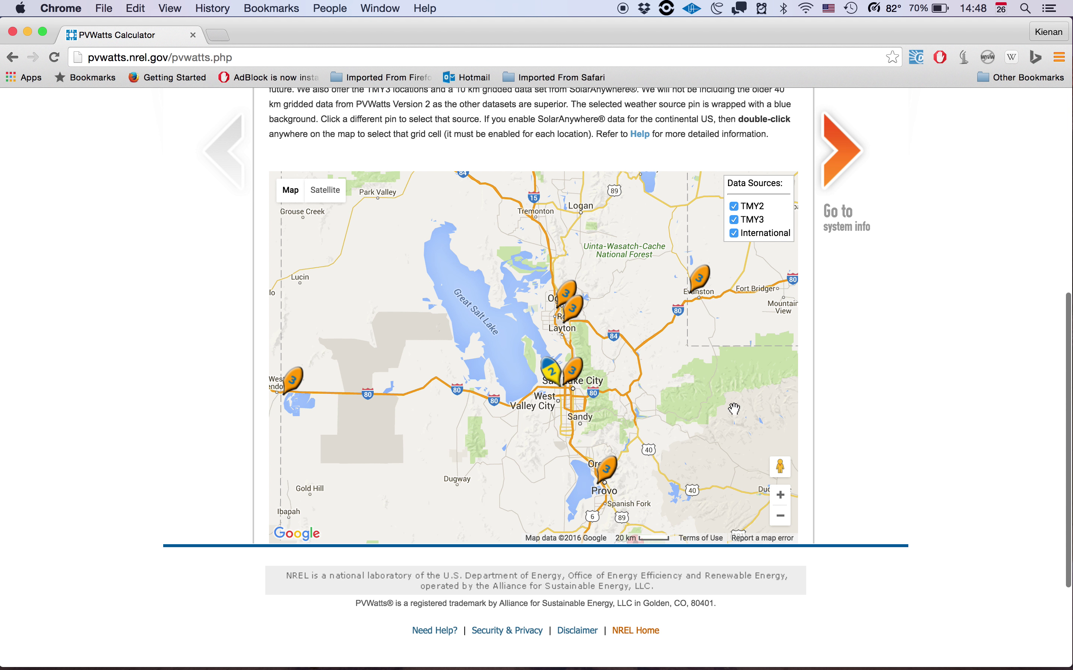
pyautogui.moveTo(738, 404); pyautogui.dragTo(704, 297)
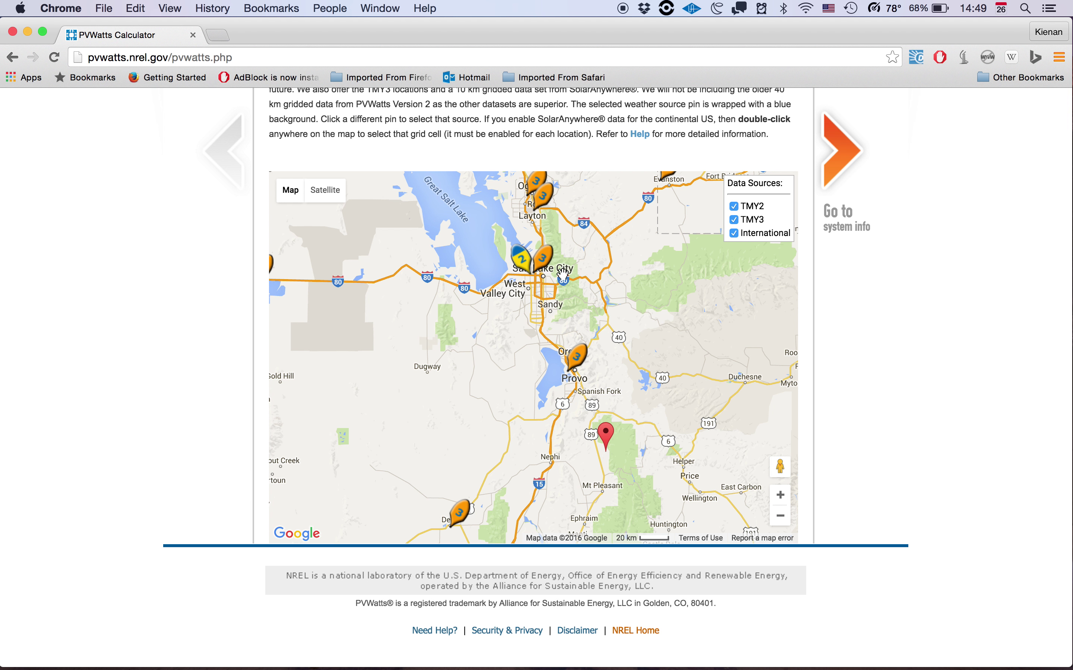
pyautogui.click(581, 282)
pyautogui.moveTo(582, 283); pyautogui.dragTo(577, 305)
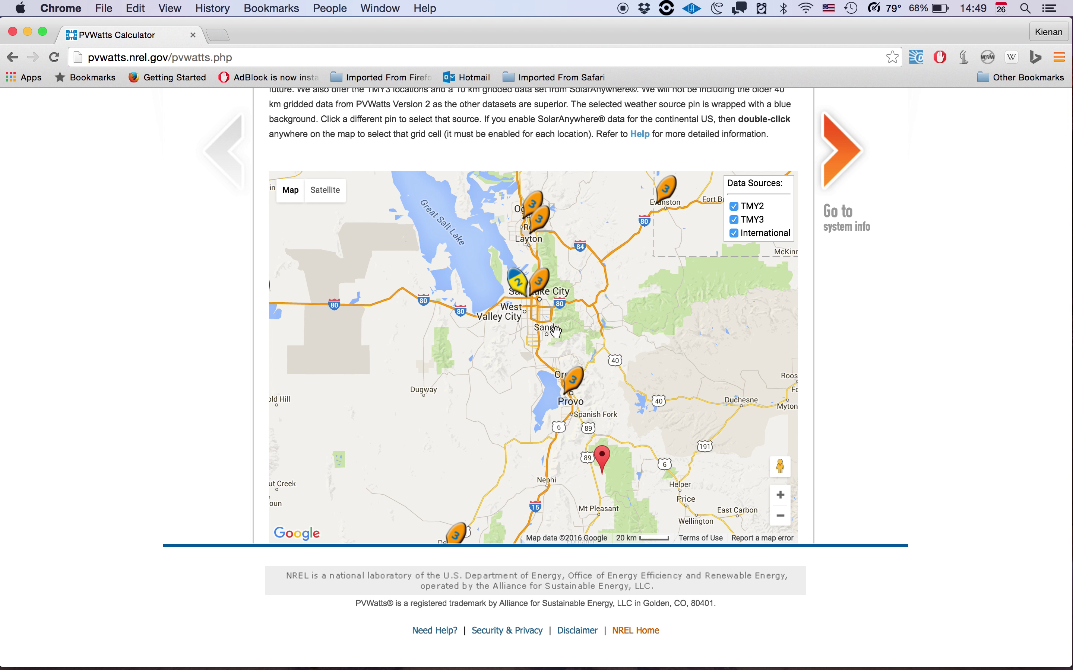
pyautogui.moveTo(510, 297); pyautogui.dragTo(508, 383)
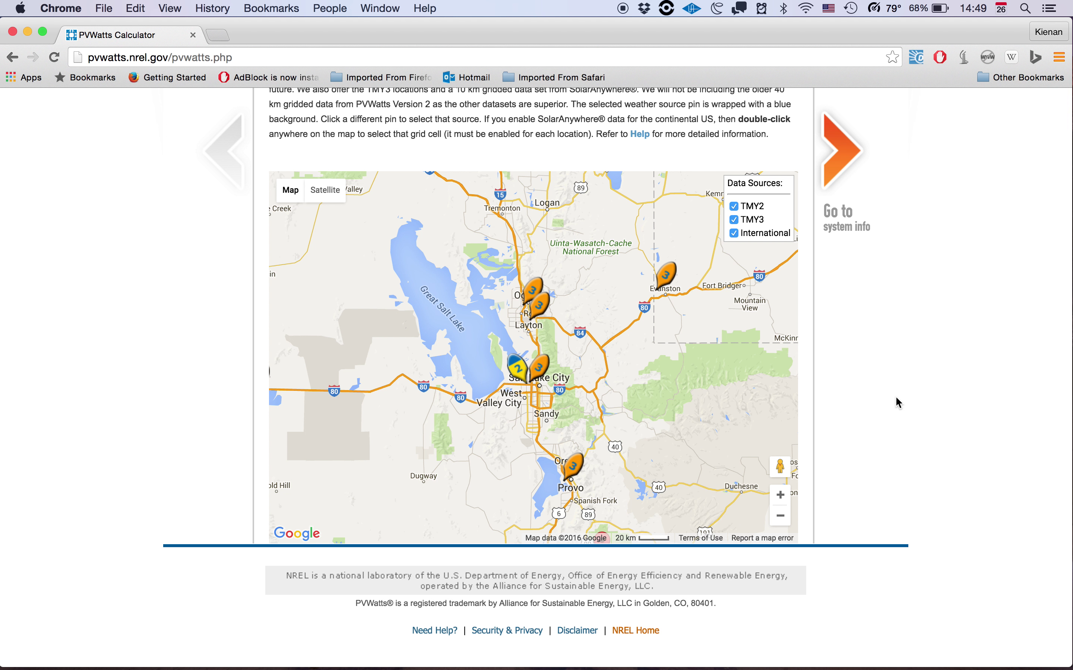
pyautogui.scroll(5, 895, 403)
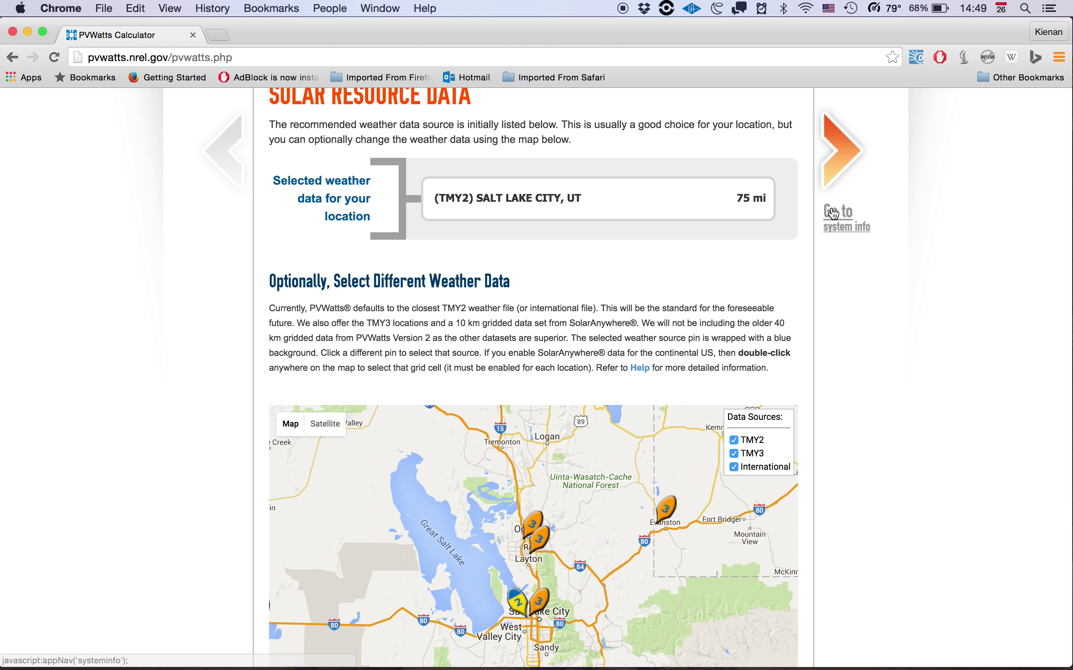
# Continue to the system info page and set the DC system size to 1 kW
pyautogui.click(835, 160)
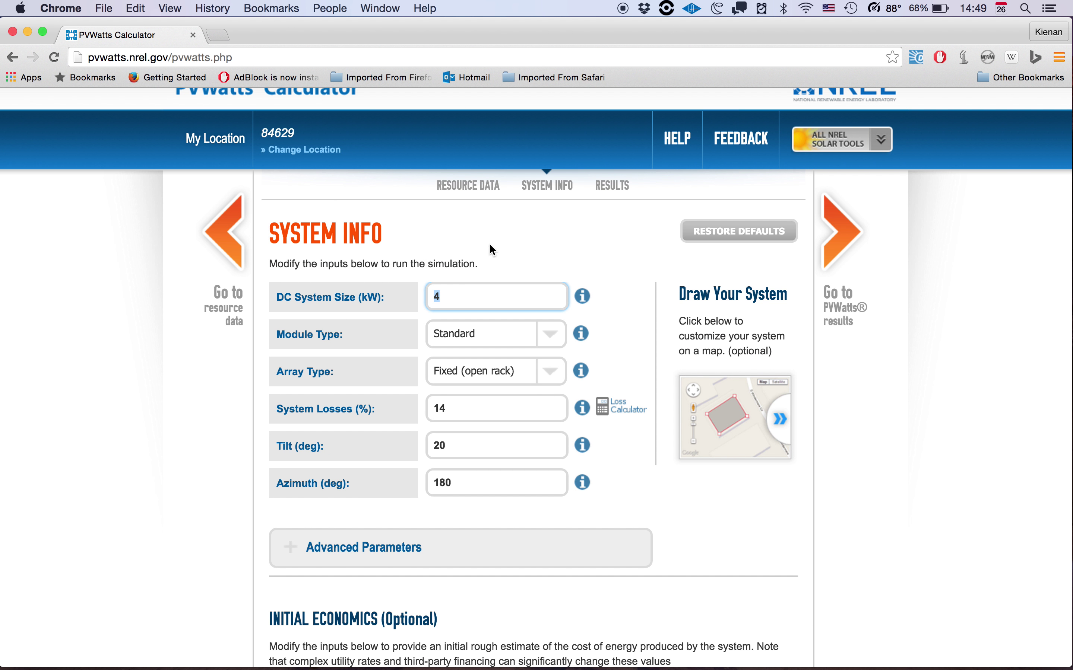
pyautogui.click(462, 298)
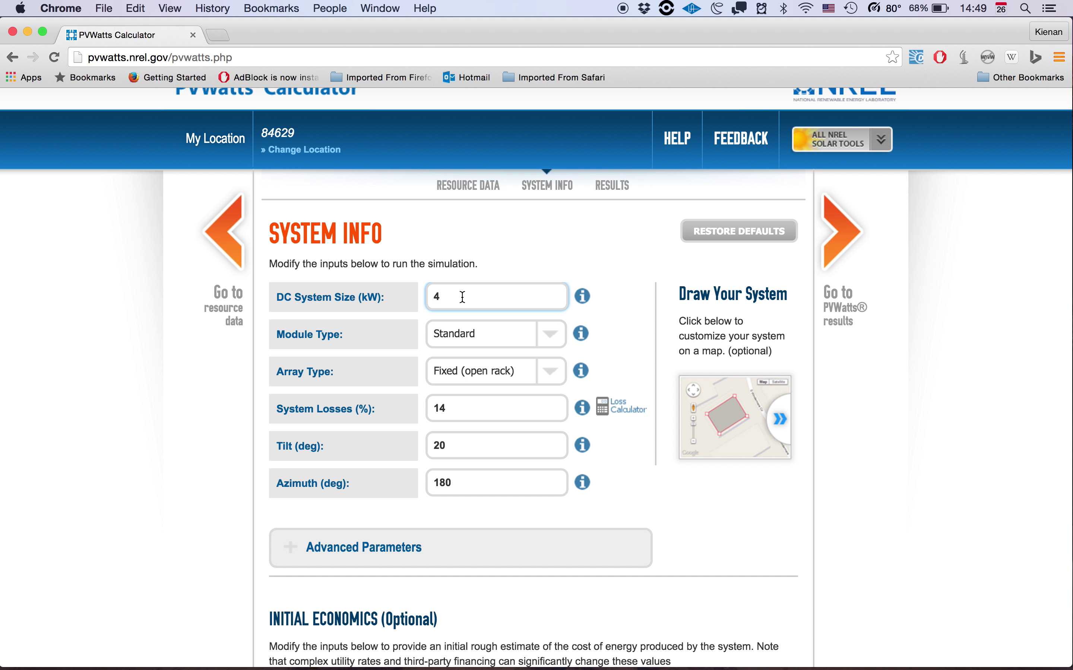
pyautogui.press('BackSpace')
pyautogui.write('1')
# Review the available module types and keep Standard
pyautogui.click(555, 337)
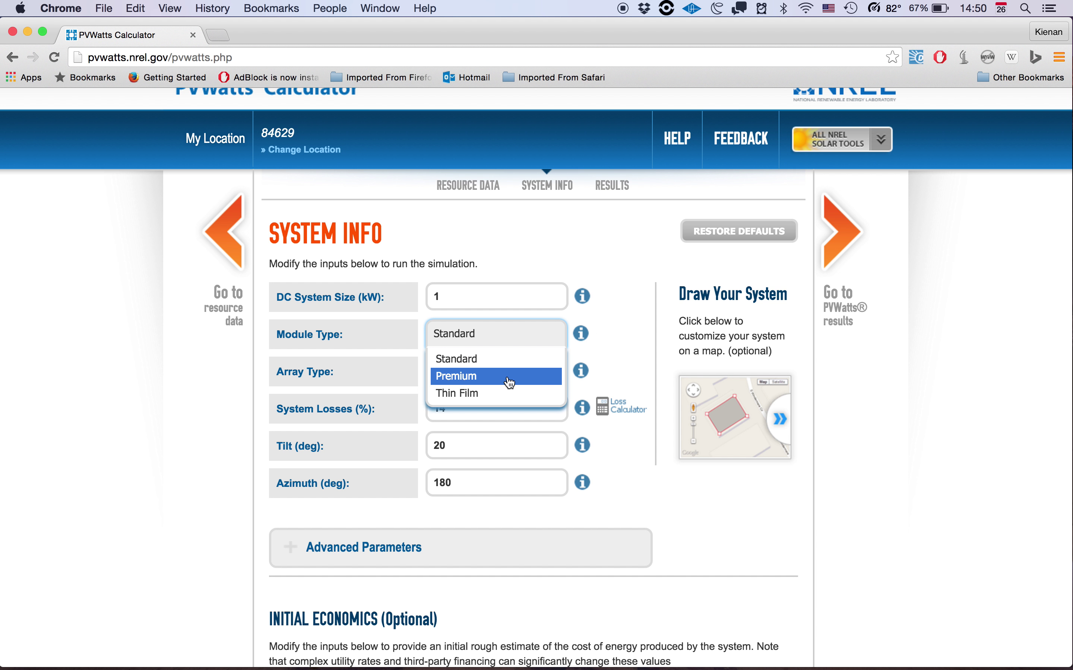
pyautogui.click(620, 349)
pyautogui.click(548, 340)
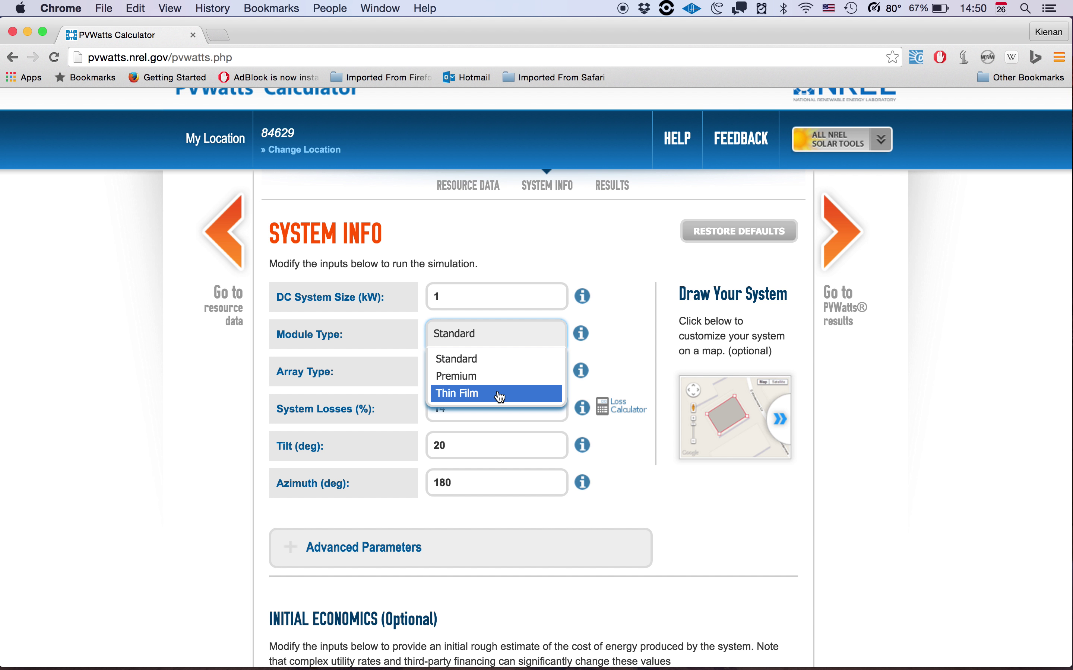
pyautogui.click(609, 363)
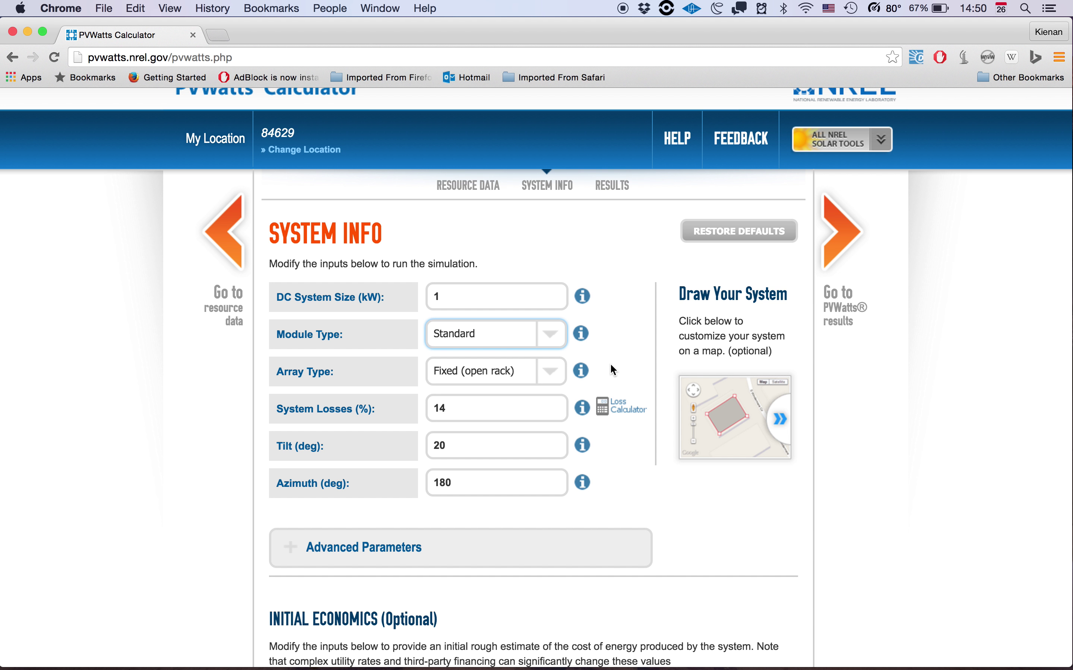
# Set the array type to Fixed (roof mount)
pyautogui.scroll(-3, 614, 352)
pyautogui.click(553, 279)
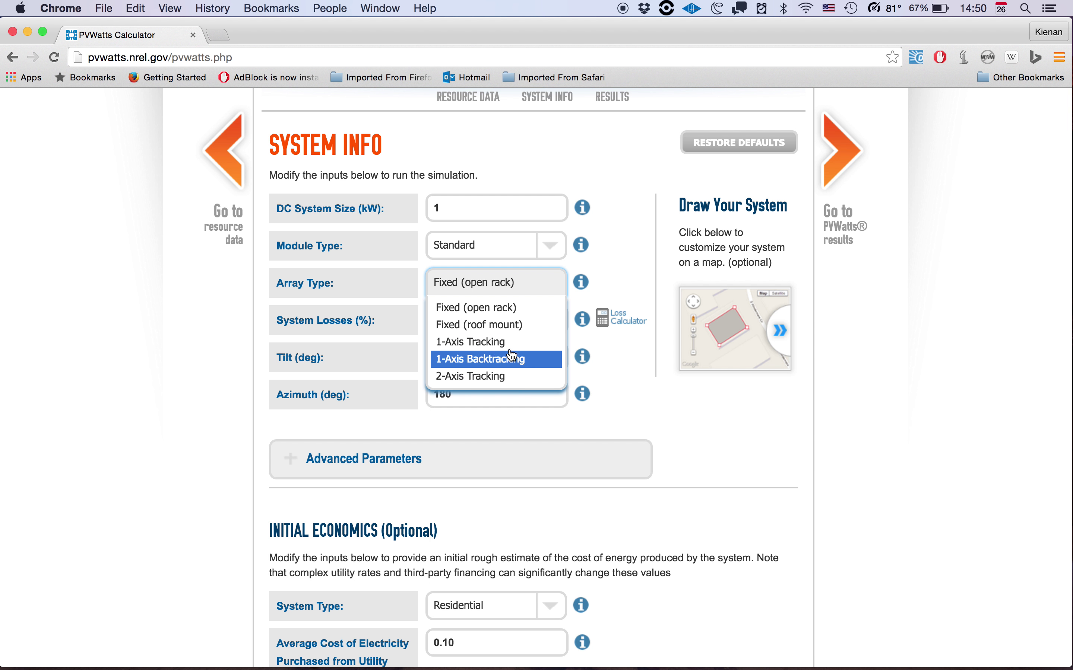
pyautogui.click(509, 327)
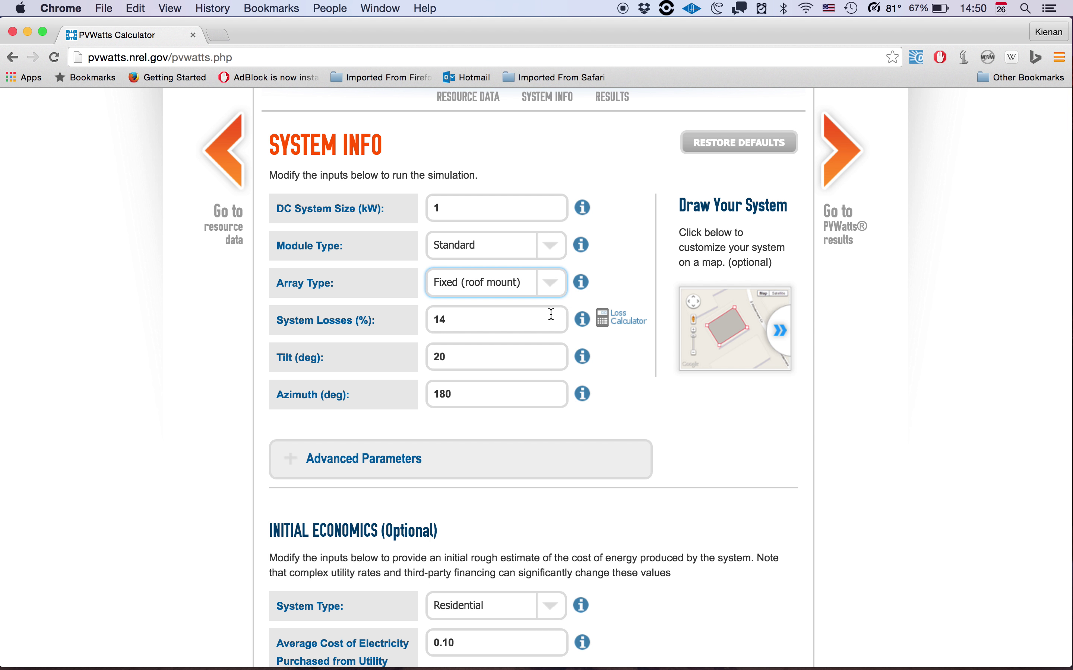
# Review the system losses breakdown in the loss calculator and save it with its default percentages
pyautogui.click(618, 317)
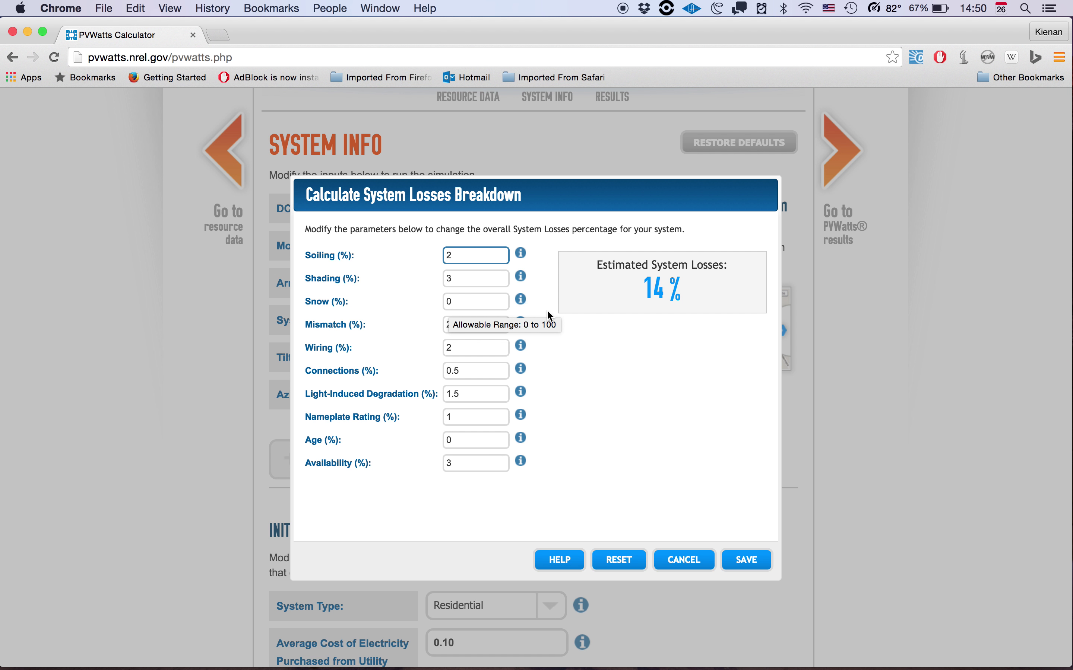
pyautogui.scroll(-3, 656, 355)
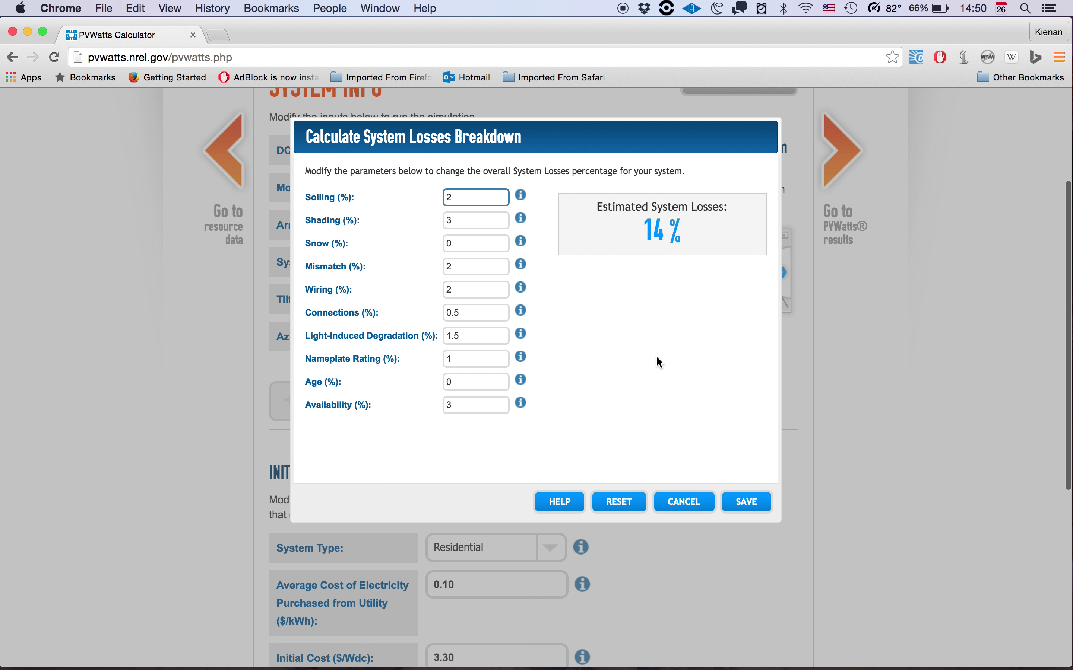
pyautogui.scroll(1, 657, 358)
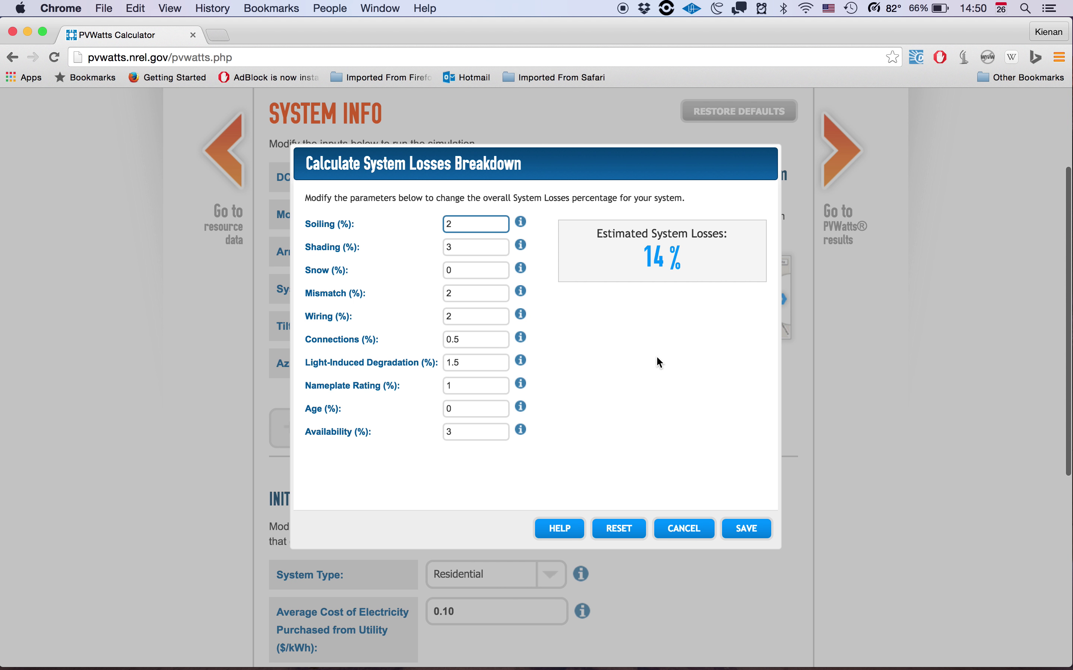
pyautogui.click(746, 530)
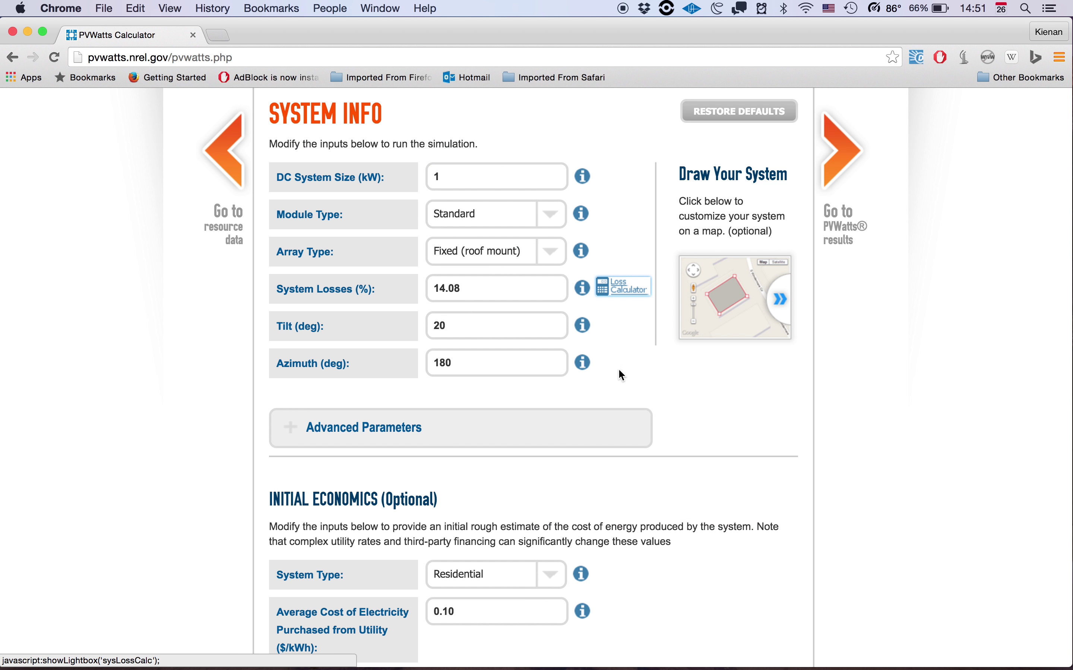
# Search for a pitch to angle calculator in a new browser tab and open the Blocklayer.com converter for the tilt value
pyautogui.moveTo(513, 325); pyautogui.dragTo(430, 328)
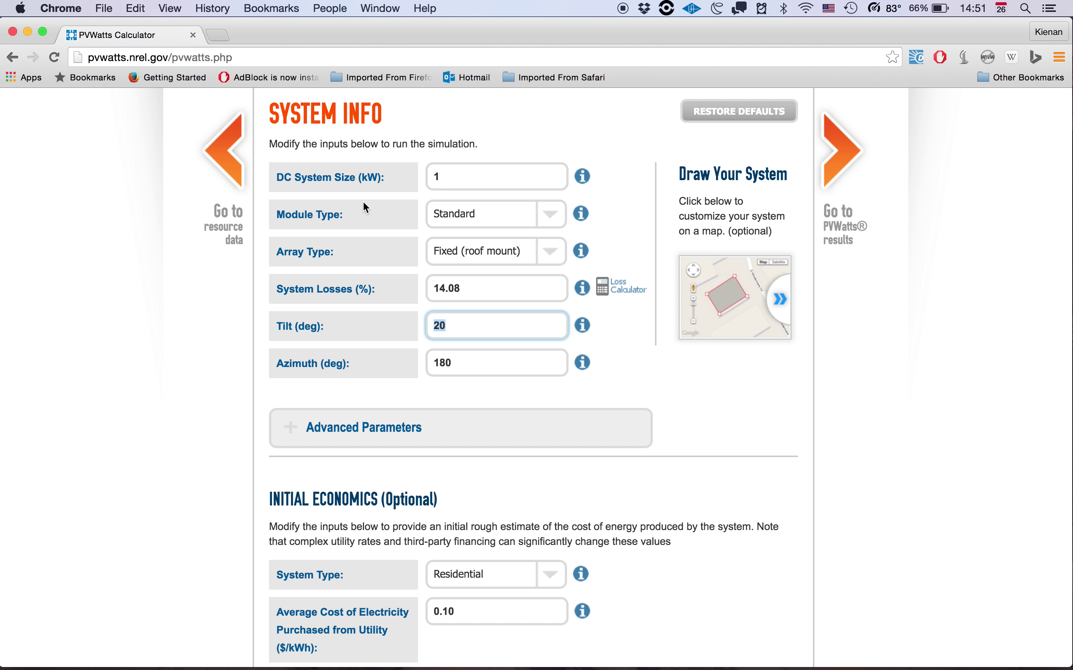
pyautogui.click(217, 36)
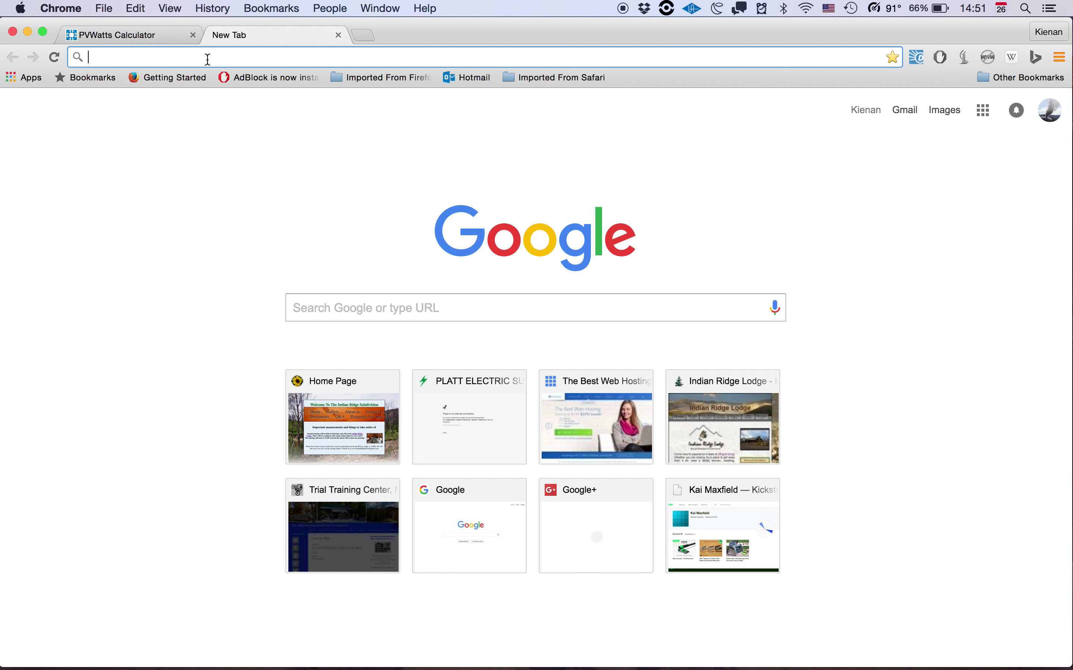
pyautogui.write('p')
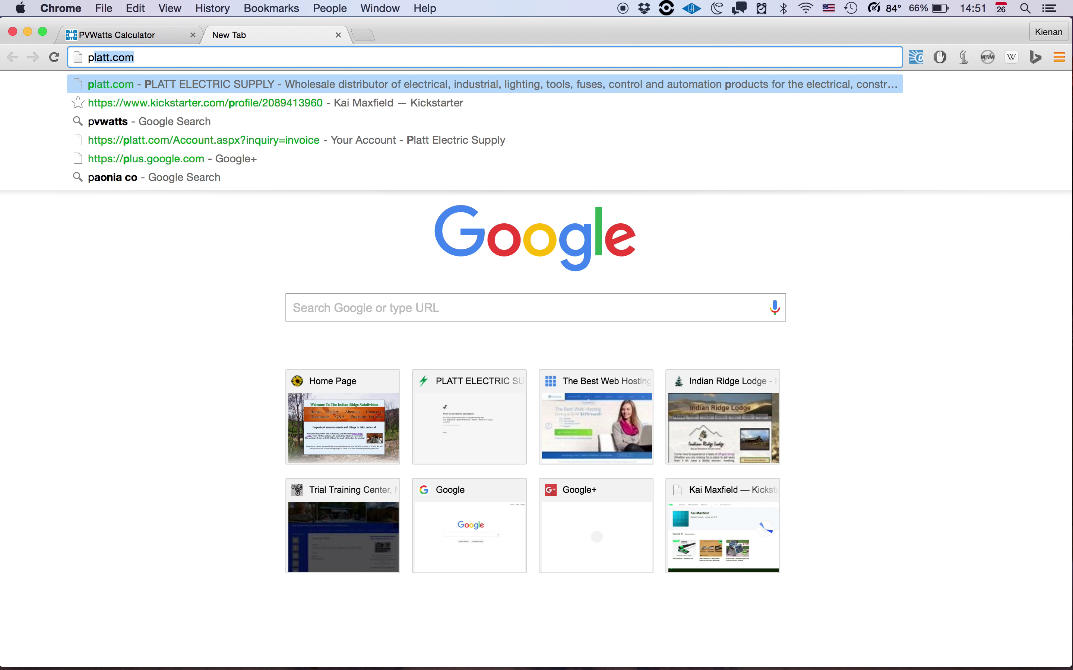
pyautogui.write('ict')
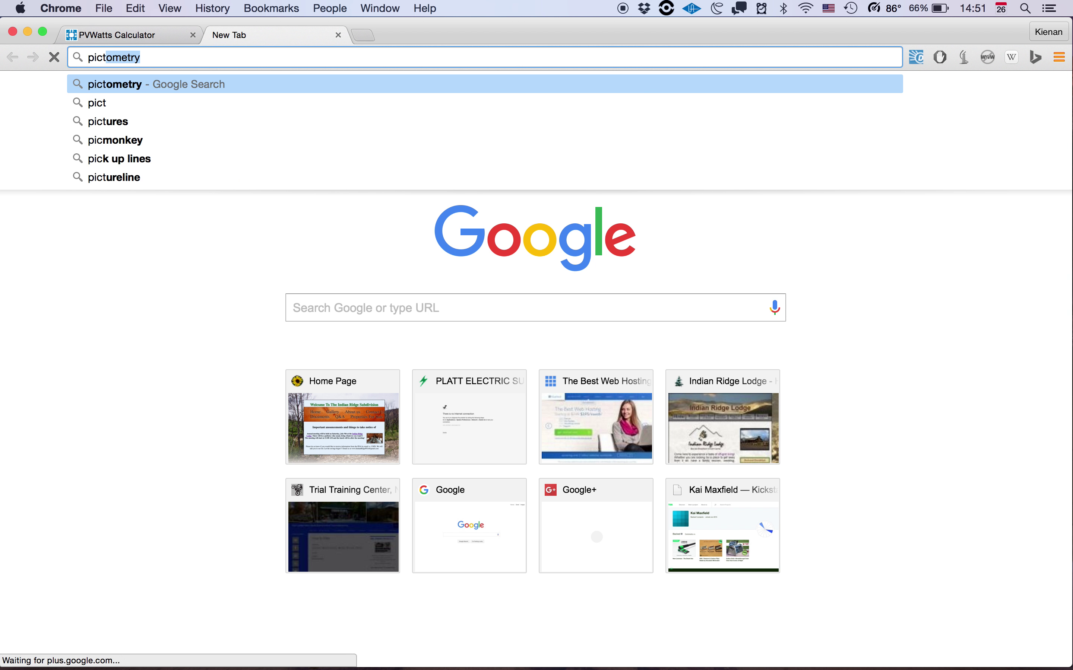
pyautogui.write('ch to angle ca')
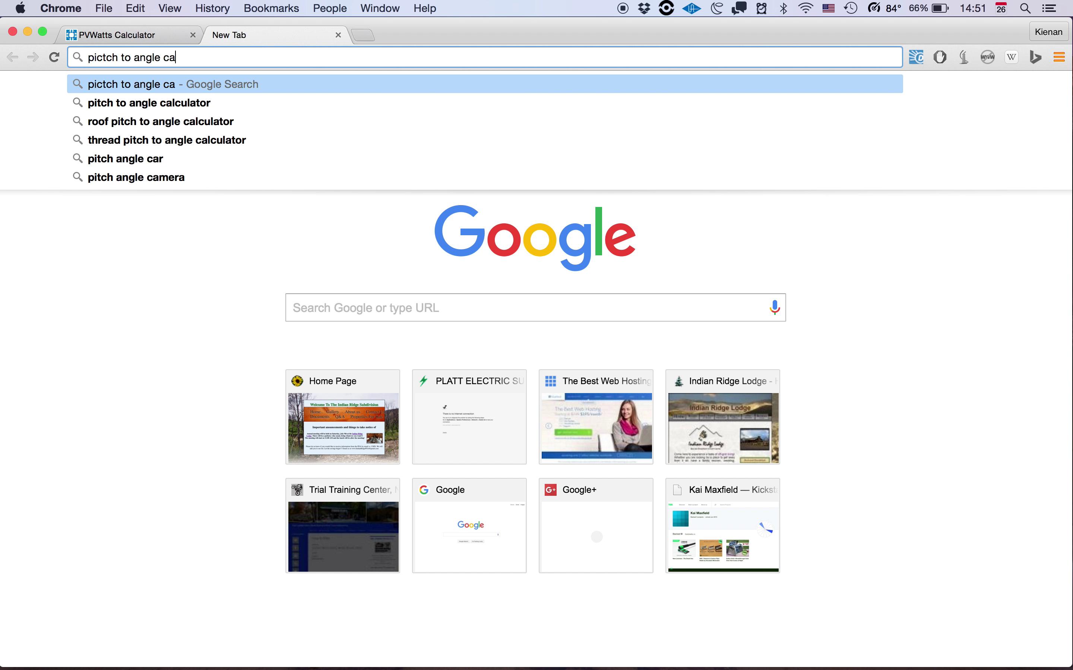
pyautogui.click(167, 103)
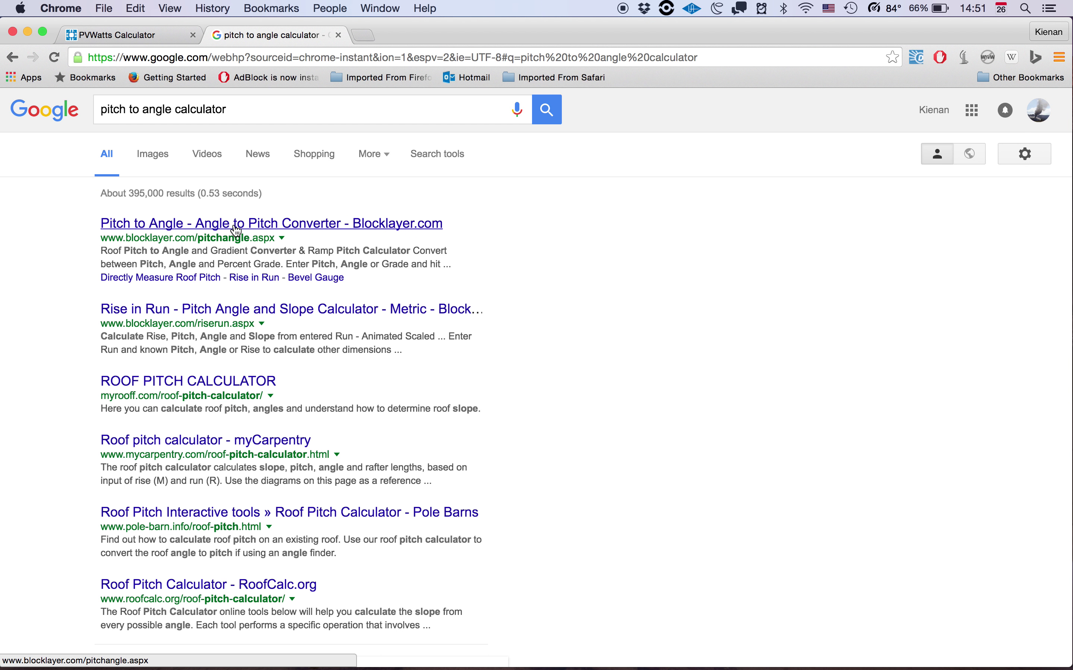
pyautogui.click(198, 228)
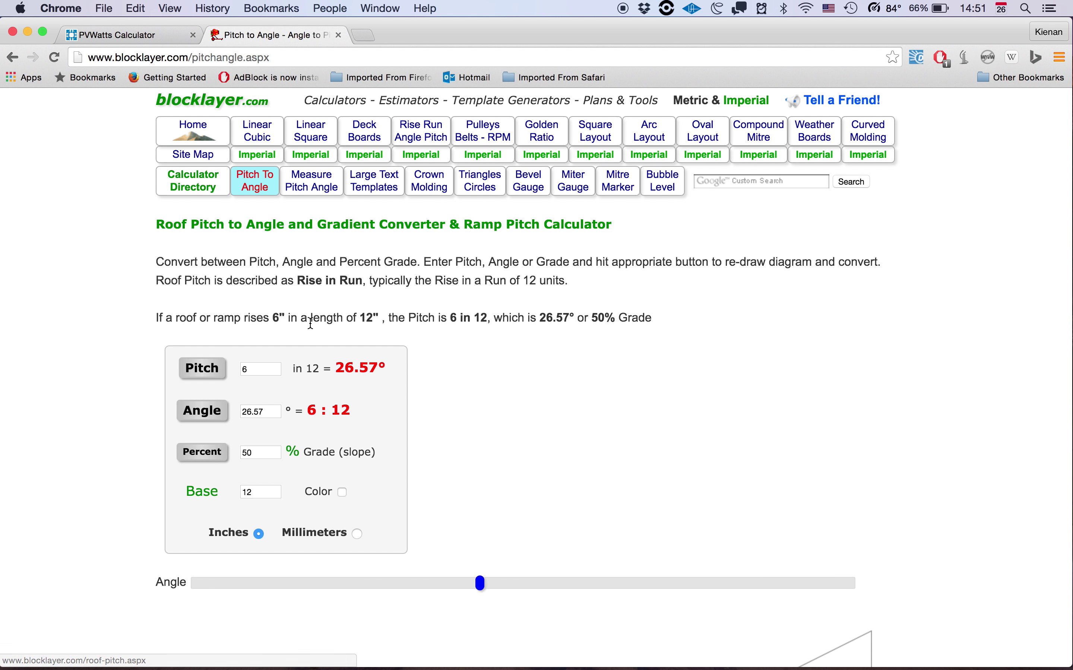
# Convert a roof pitch of 9 in 12 to an angle and return to the PVWatts Calculator
pyautogui.scroll(-2, 439, 353)
pyautogui.scroll(-10, 439, 353)
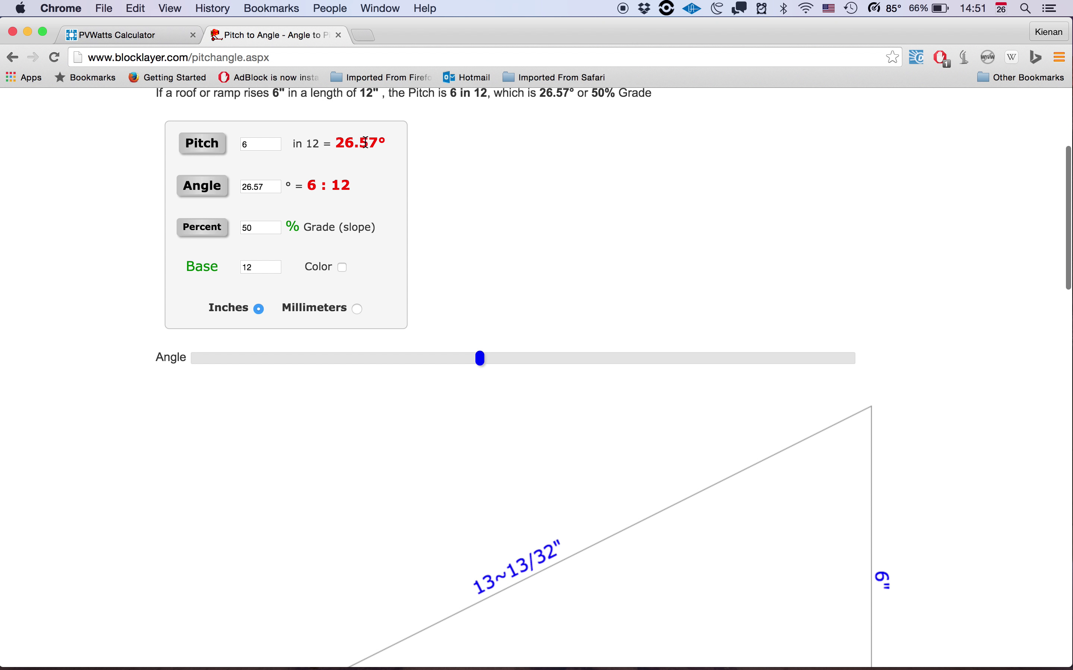
pyautogui.moveTo(263, 145); pyautogui.dragTo(235, 148)
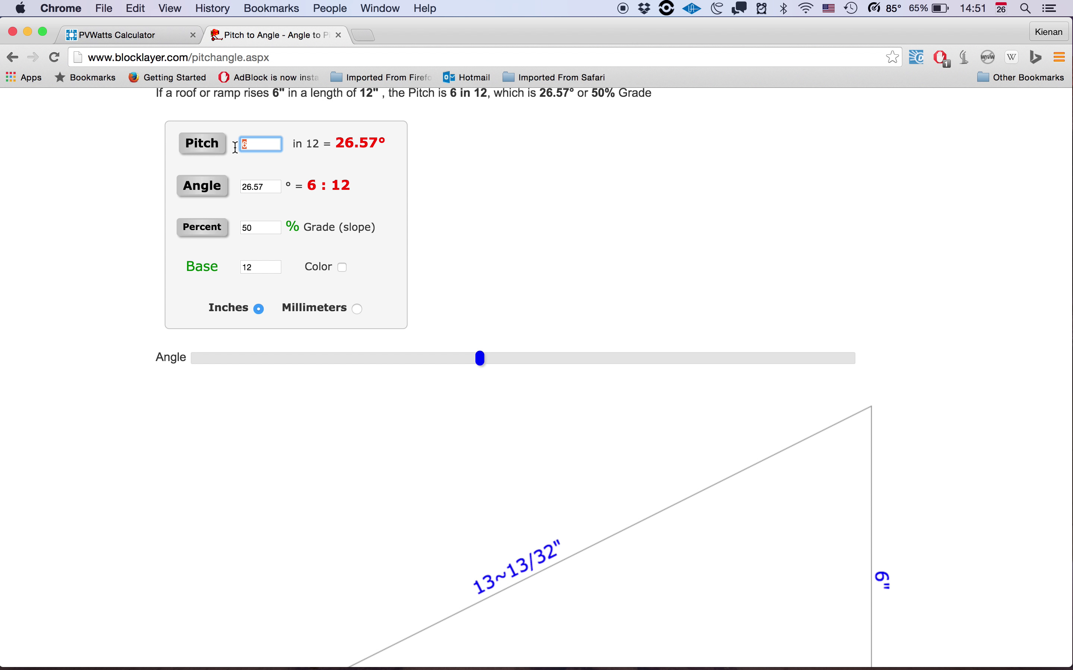
pyautogui.write('9')
pyautogui.click(273, 185)
pyautogui.click(274, 144)
pyautogui.press('BackSpace')
pyautogui.write('9')
pyautogui.click(203, 143)
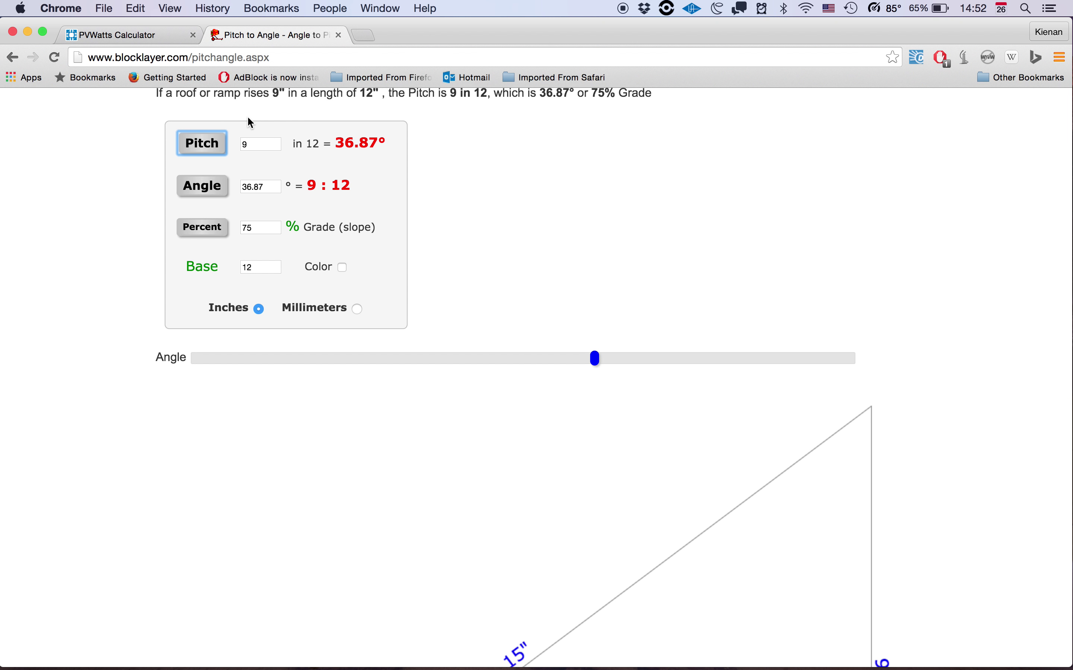
pyautogui.click(125, 42)
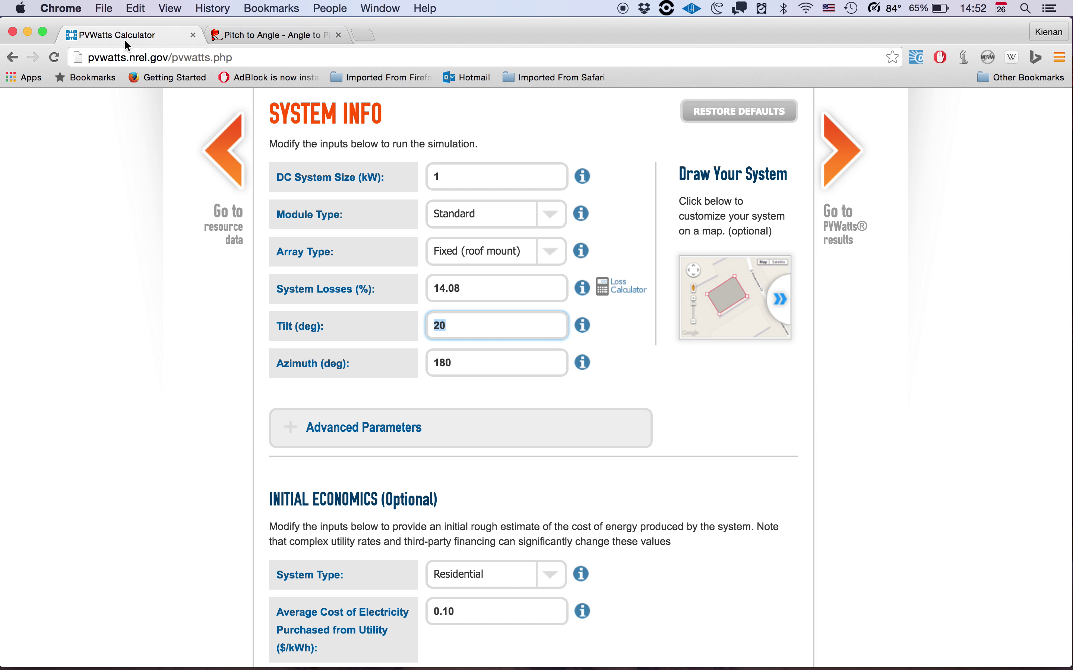
# Set the array tilt to 36.87 degrees, taking the angle from the Blocklayer pitch converter
pyautogui.click(257, 35)
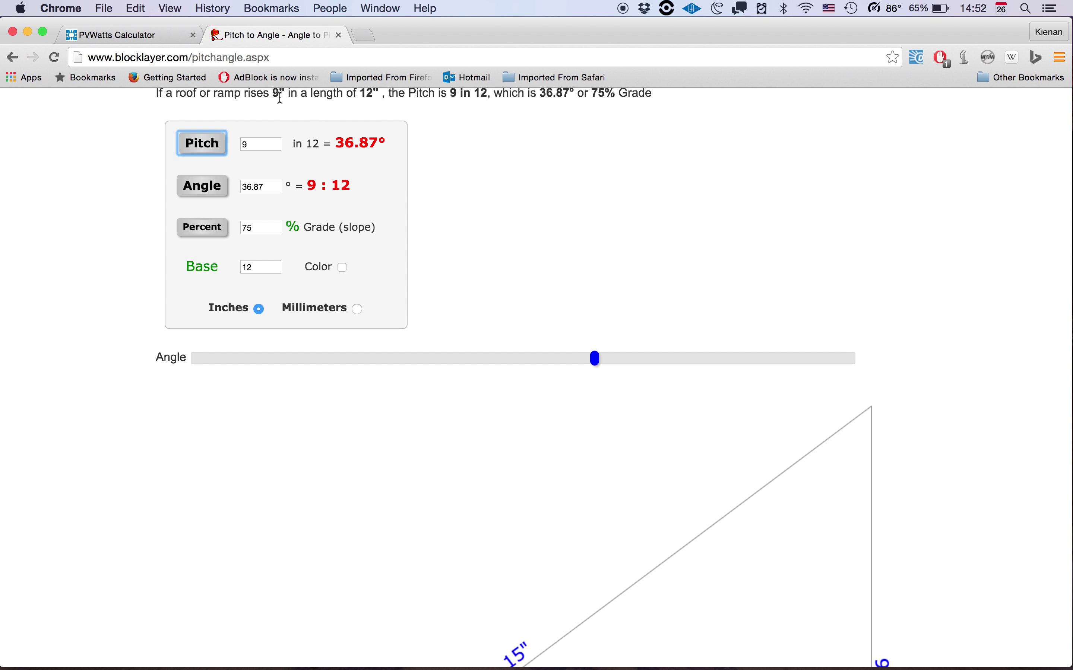
pyautogui.click(169, 39)
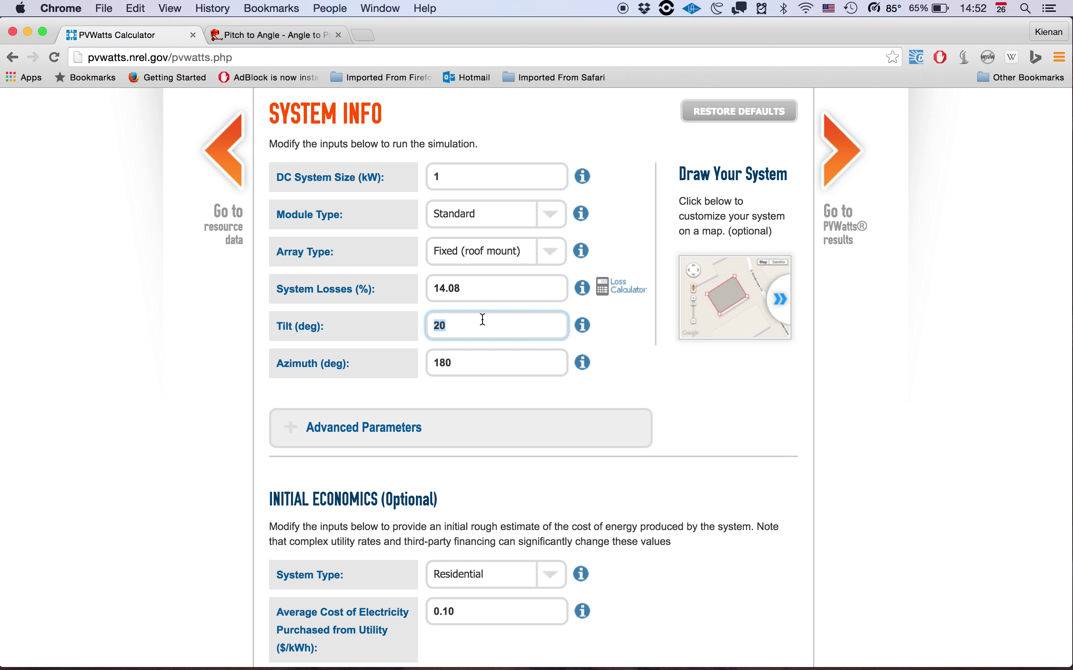
pyautogui.write('36.87')
pyautogui.click(291, 37)
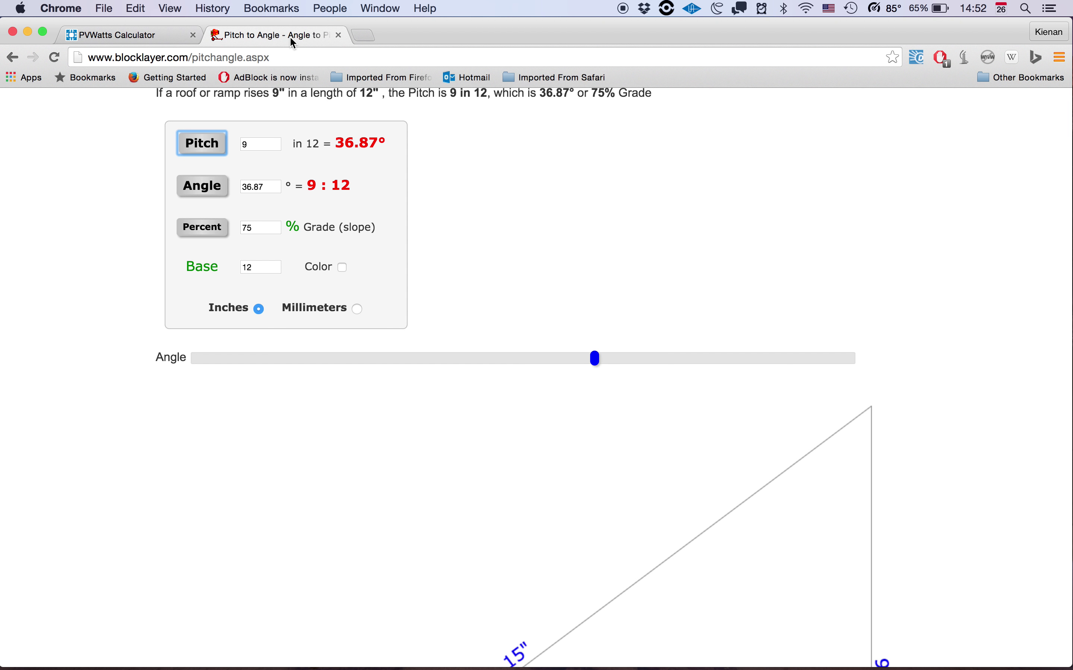
pyautogui.click(147, 38)
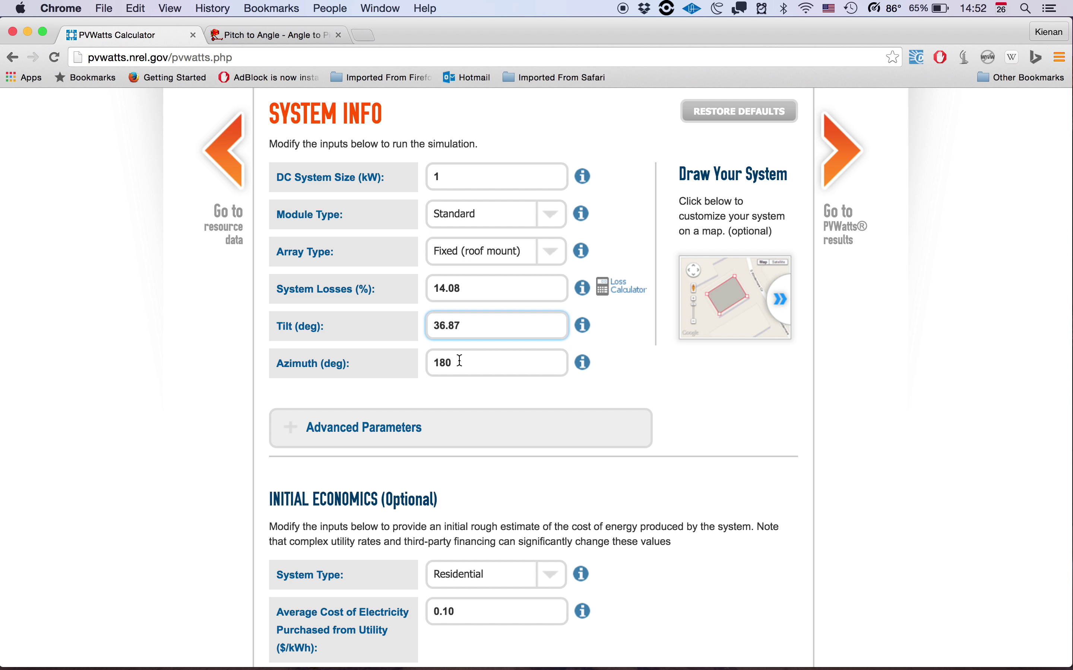
pyautogui.moveTo(460, 361)
# Expand the advanced parameters and review the inverter efficiency setting
pyautogui.scroll(-5, 468, 363)
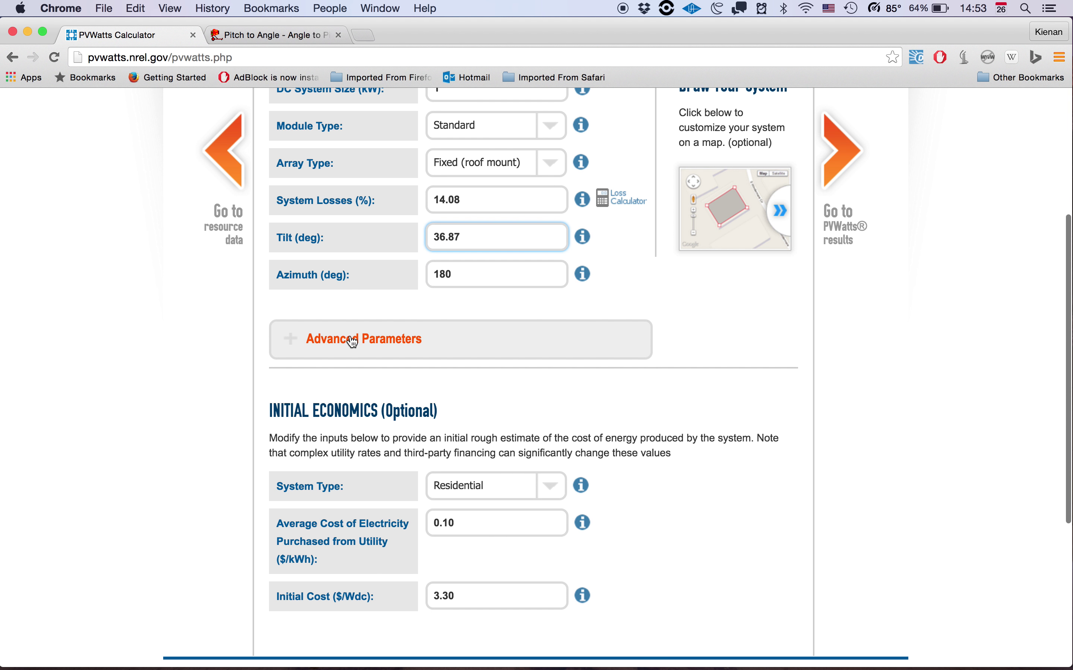
pyautogui.click(294, 345)
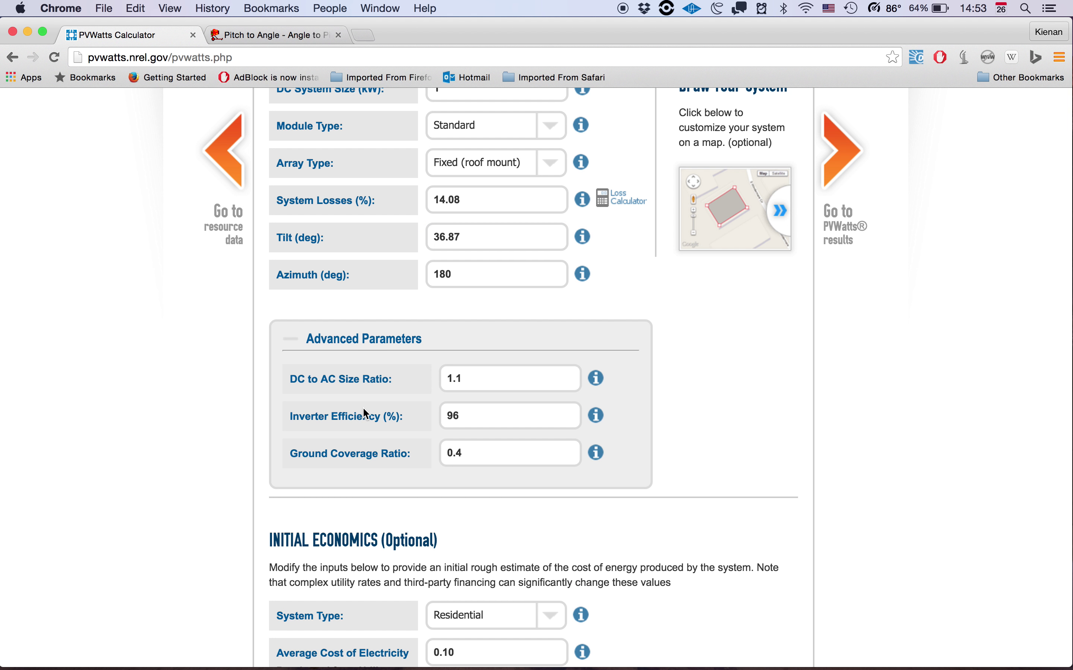
pyautogui.click(474, 415)
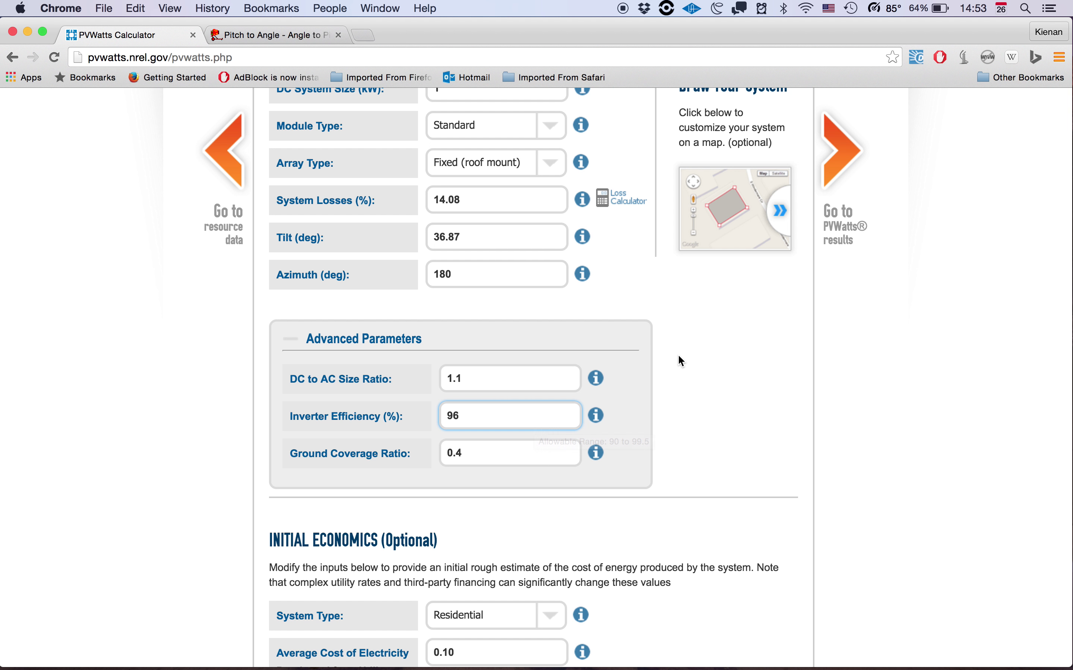
# Review the optional initial economics inputs for system type, electricity cost and initial cost
pyautogui.scroll(-4, 754, 353)
pyautogui.scroll(-5, 755, 357)
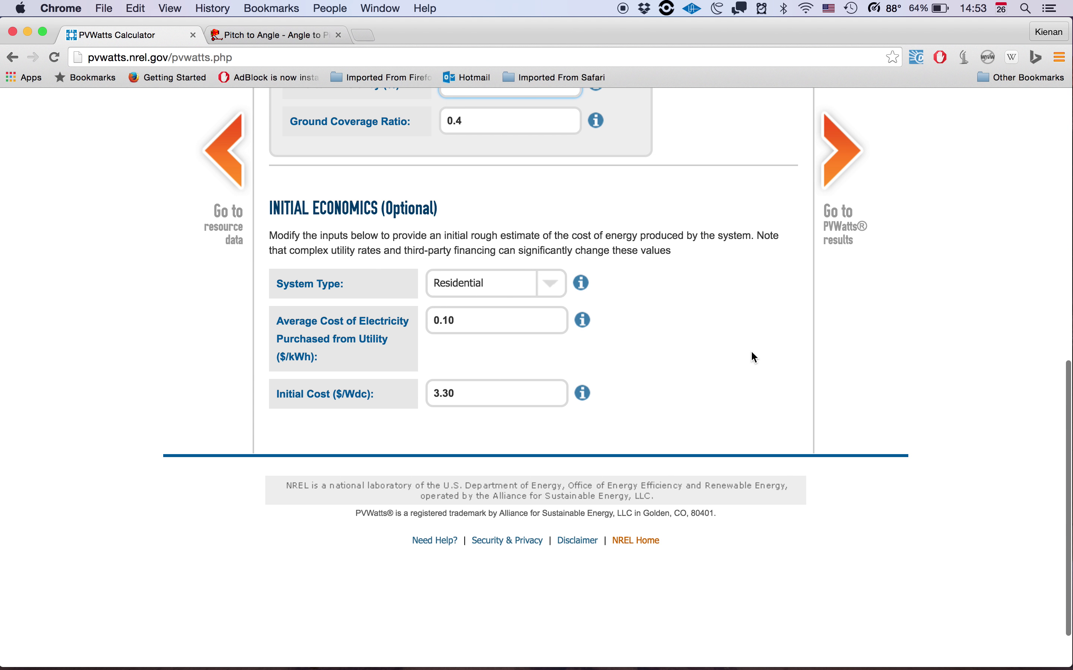
pyautogui.scroll(3, 752, 353)
pyautogui.scroll(2, 756, 357)
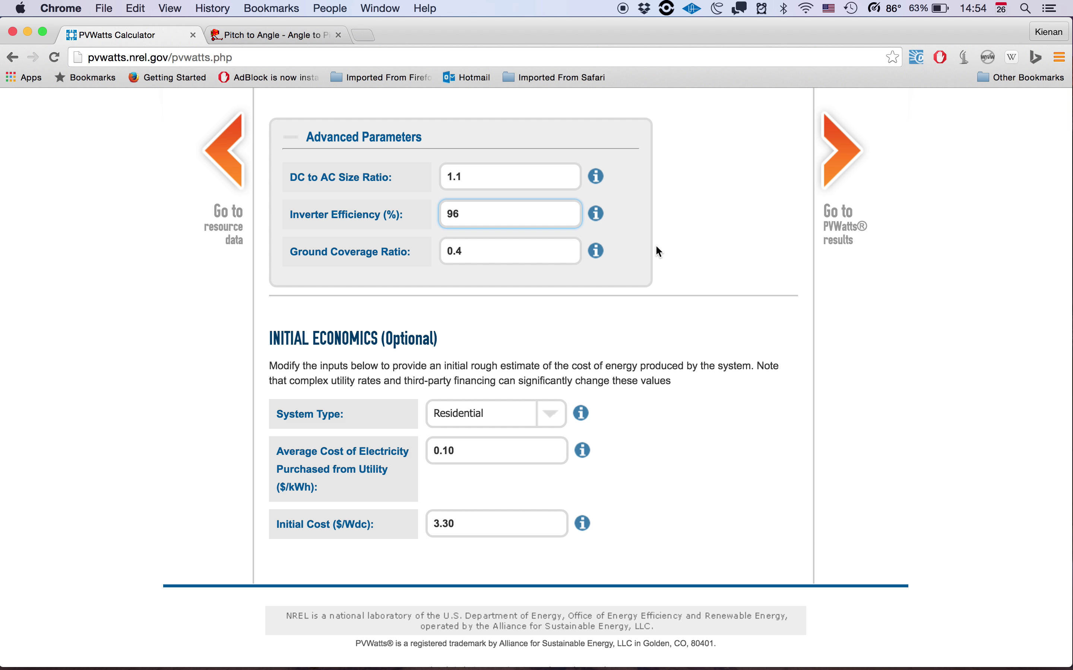
pyautogui.scroll(-5, 678, 278)
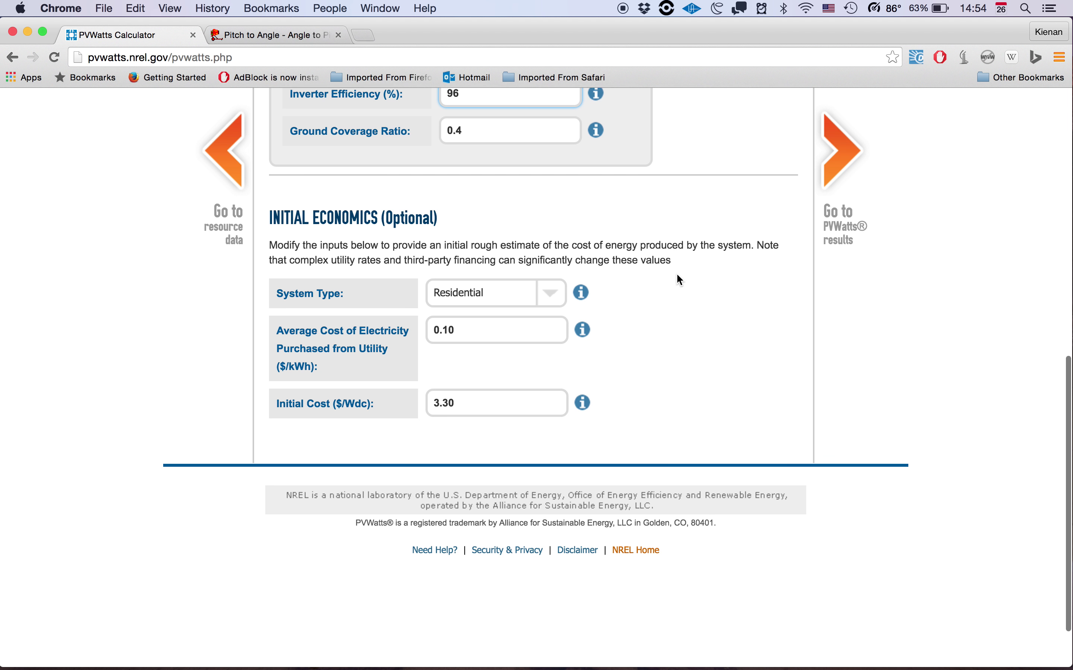
pyautogui.scroll(-1, 680, 280)
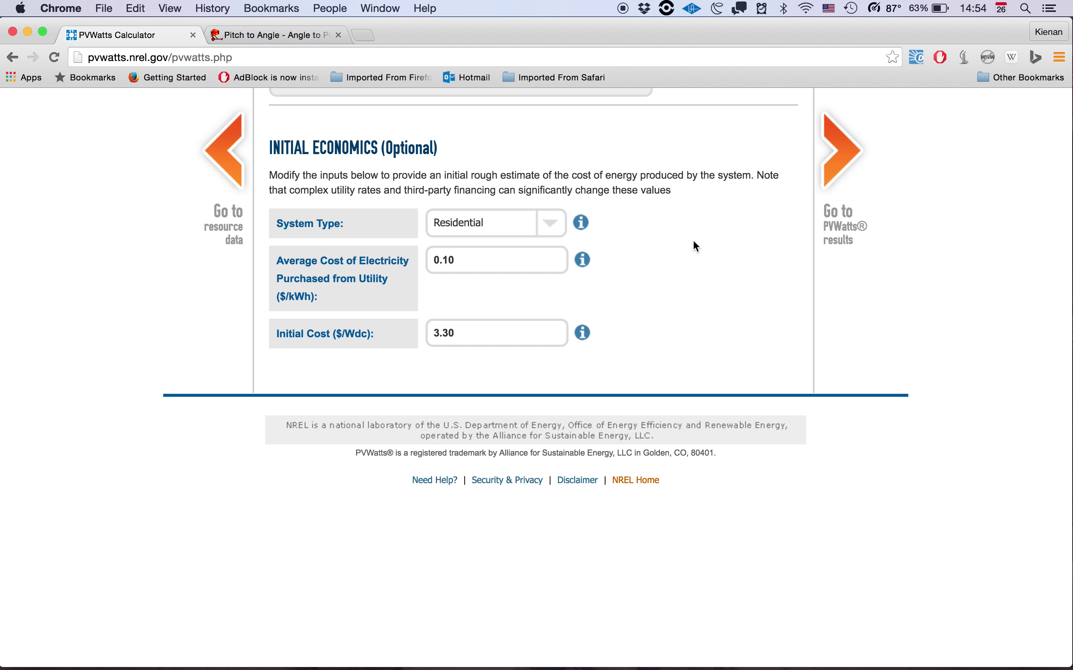
pyautogui.scroll(2, 695, 242)
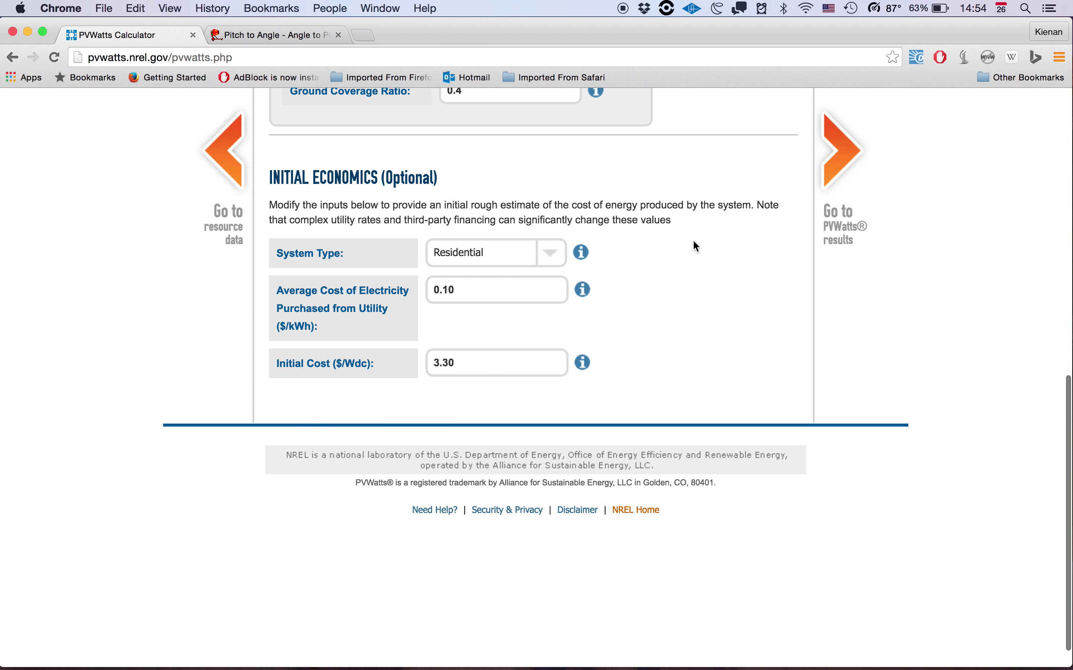
# Run the PVWatts simulation and review the monthly and annual energy results
pyautogui.scroll(15, 696, 246)
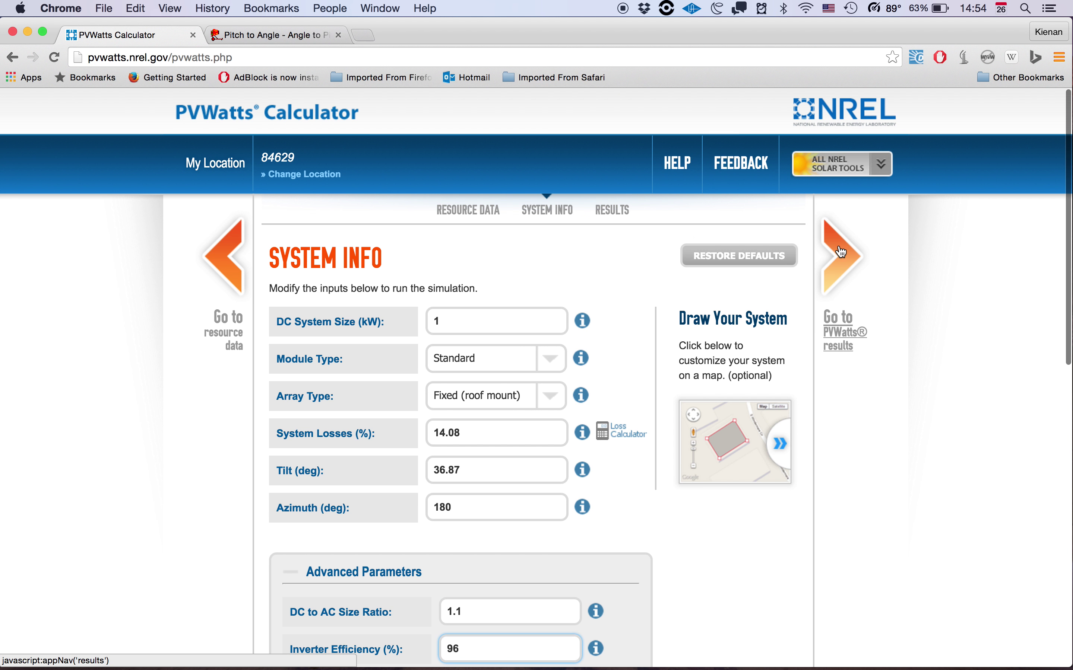
pyautogui.click(841, 251)
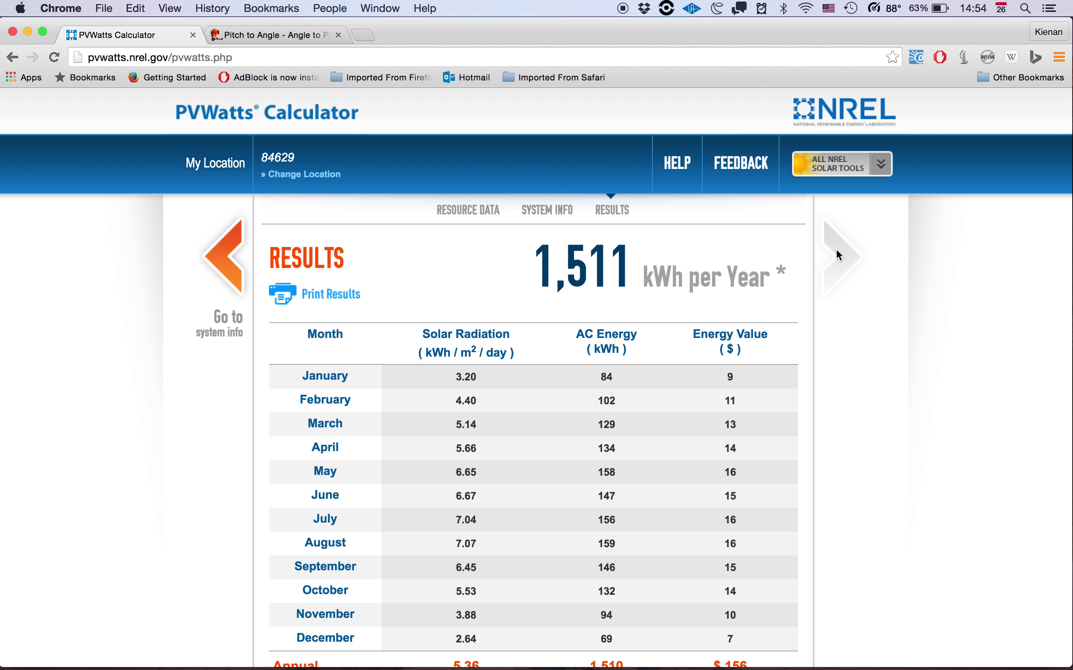
pyautogui.scroll(-5, 926, 300)
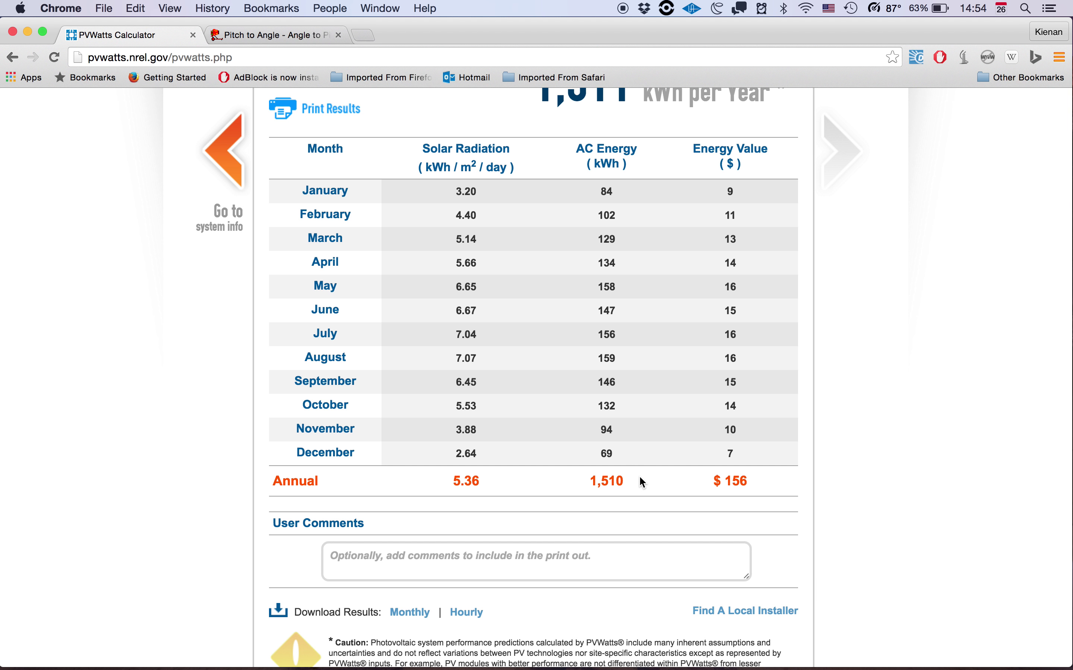
pyautogui.scroll(-3, 639, 479)
pyautogui.scroll(5, 639, 479)
pyautogui.scroll(-1, 643, 481)
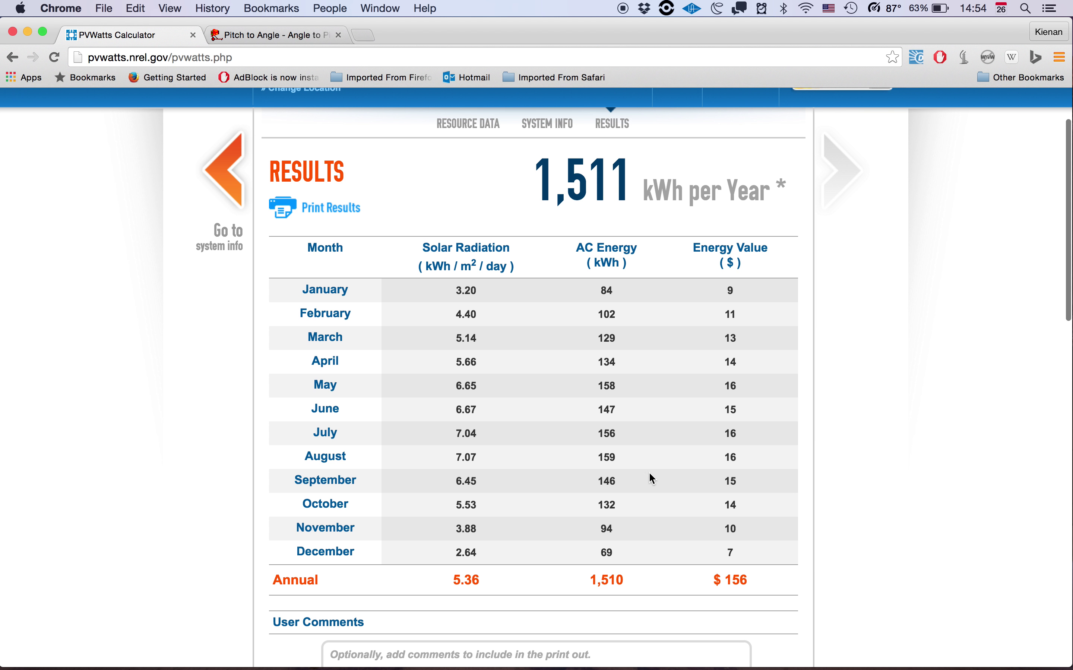
# Divide 26,400 by the annual output of 1,510 kWh in the Notification Center calculator to get the required system size
pyautogui.hscroll(5, 797, 436)
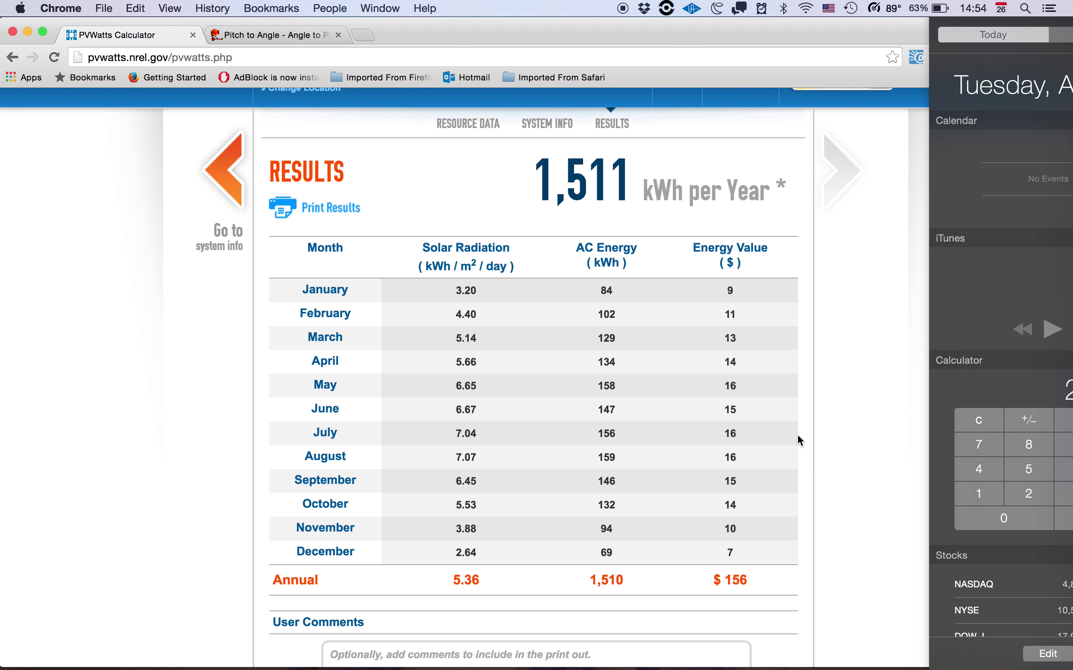
pyautogui.hscroll(3, 797, 434)
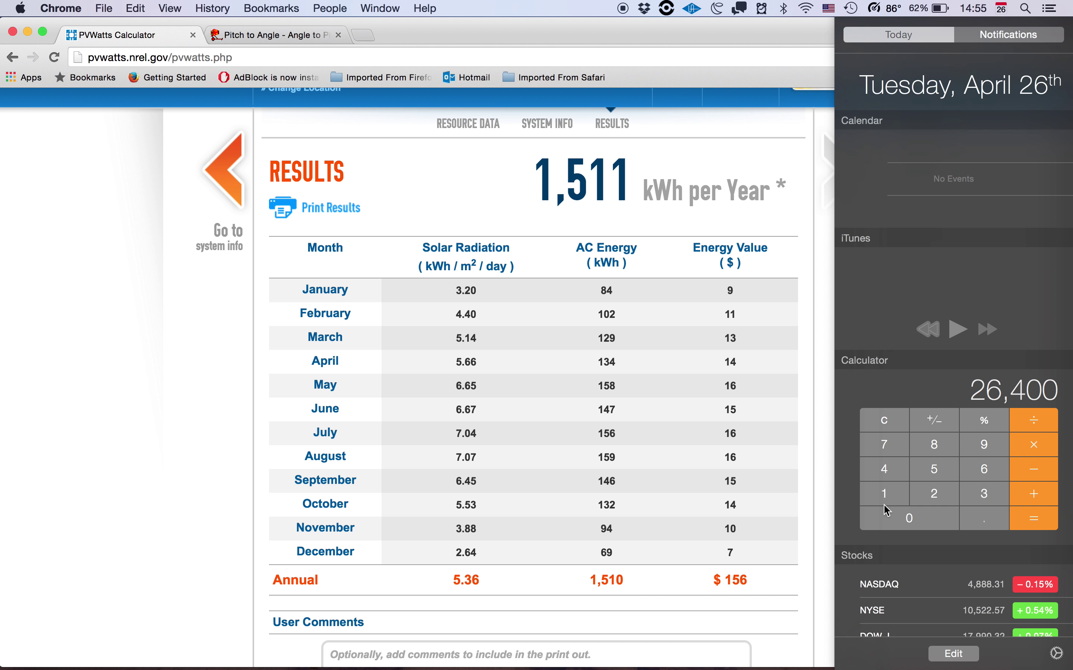
pyautogui.click(1040, 426)
pyautogui.click(901, 496)
pyautogui.click(946, 468)
pyautogui.click(889, 494)
pyautogui.click(900, 523)
pyautogui.click(1036, 521)
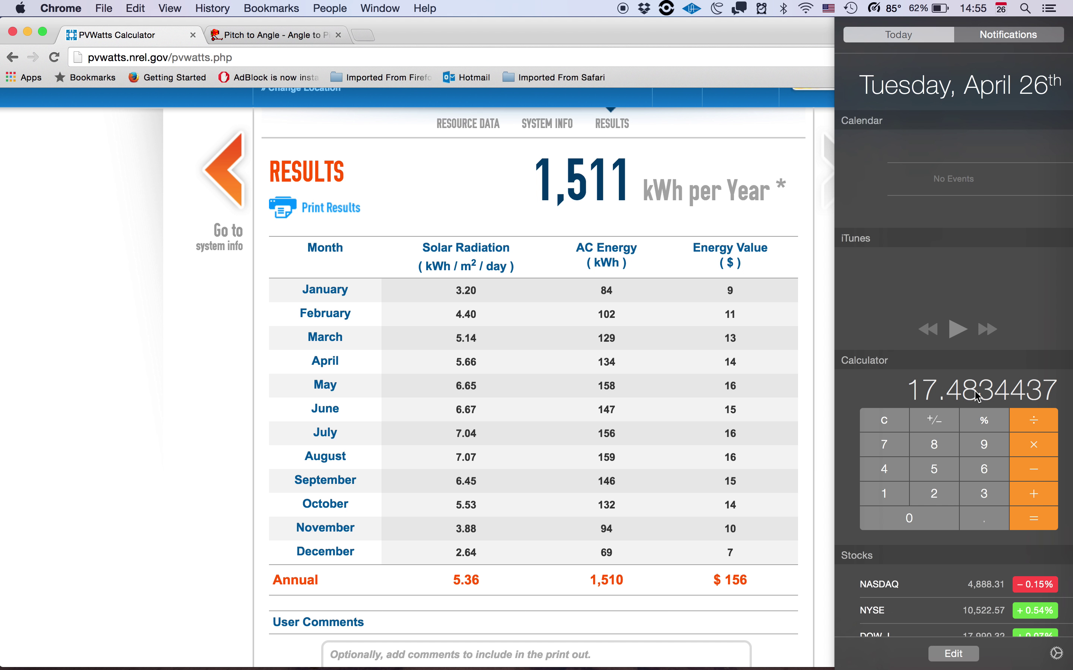
pyautogui.click(765, 444)
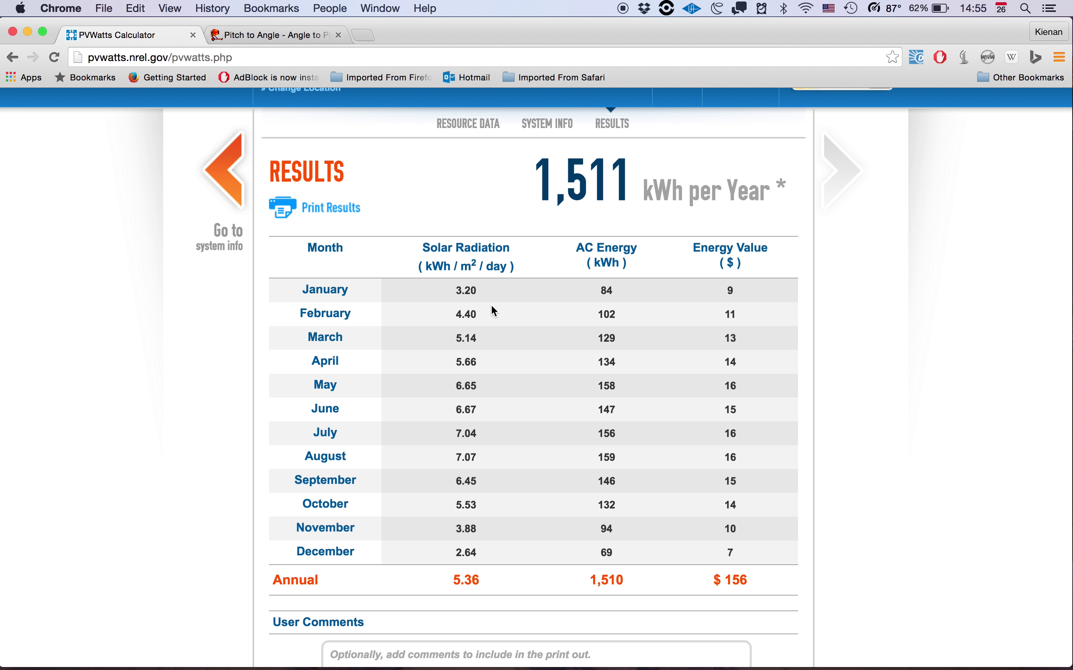
# Rerun the simulation with a DC system size of 17.48 kW and return to the system info
pyautogui.click(234, 218)
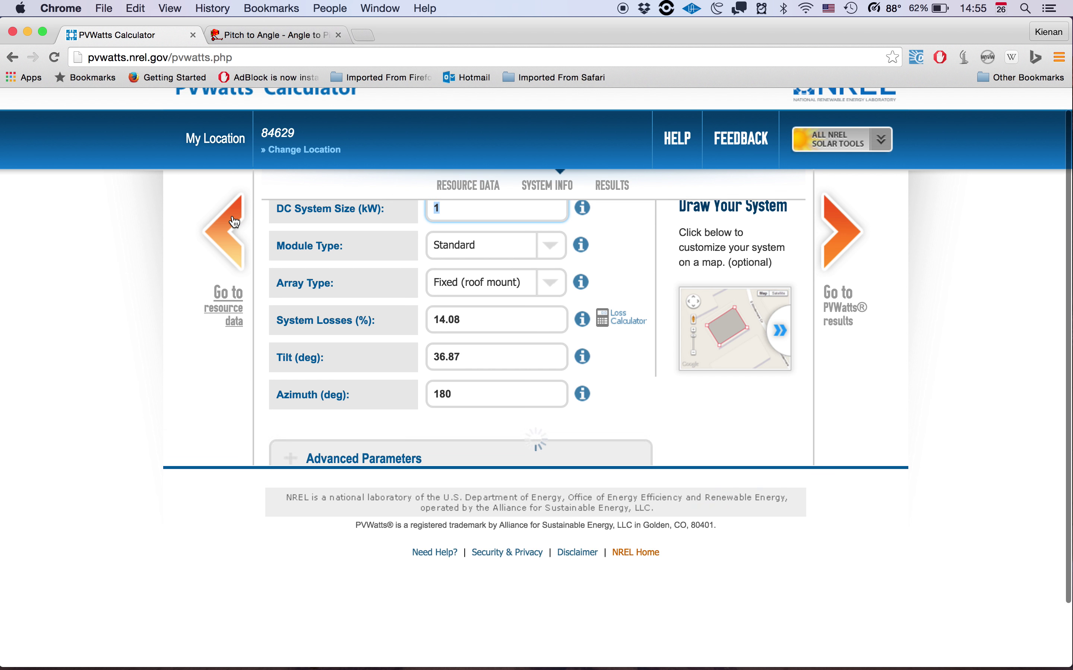
pyautogui.click(459, 296)
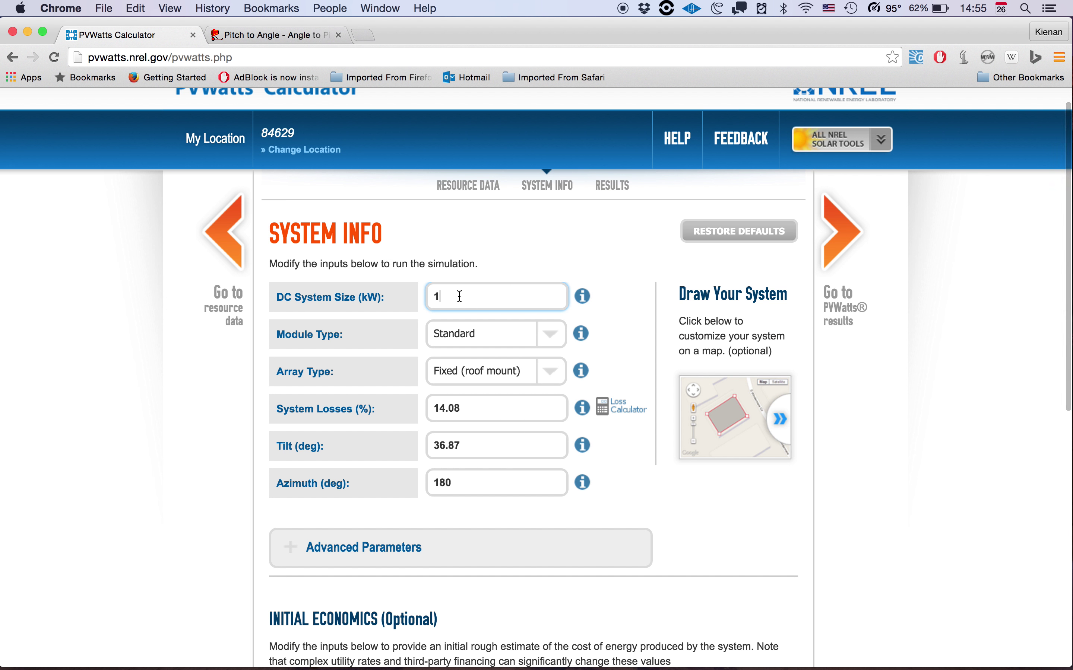
pyautogui.write('7')
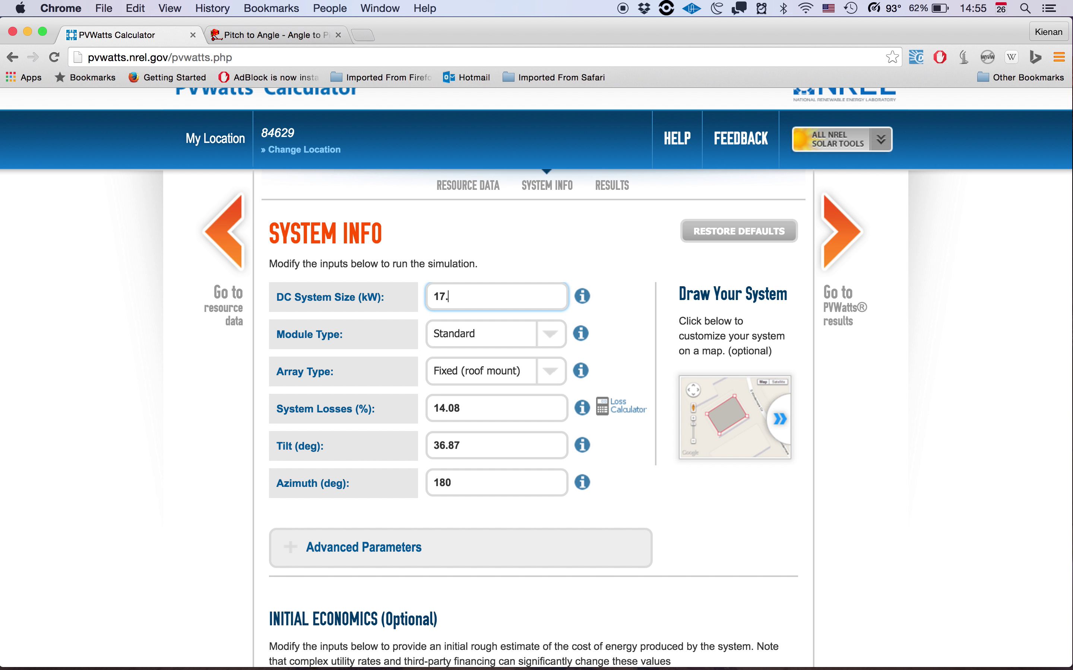
pyautogui.write('.48')
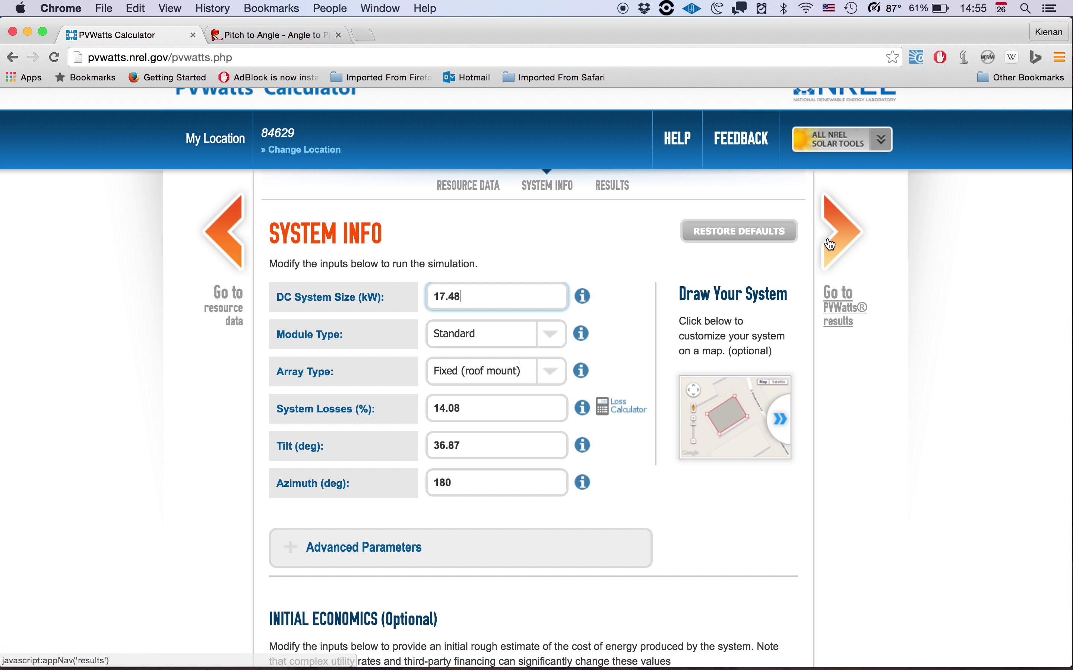
pyautogui.click(831, 244)
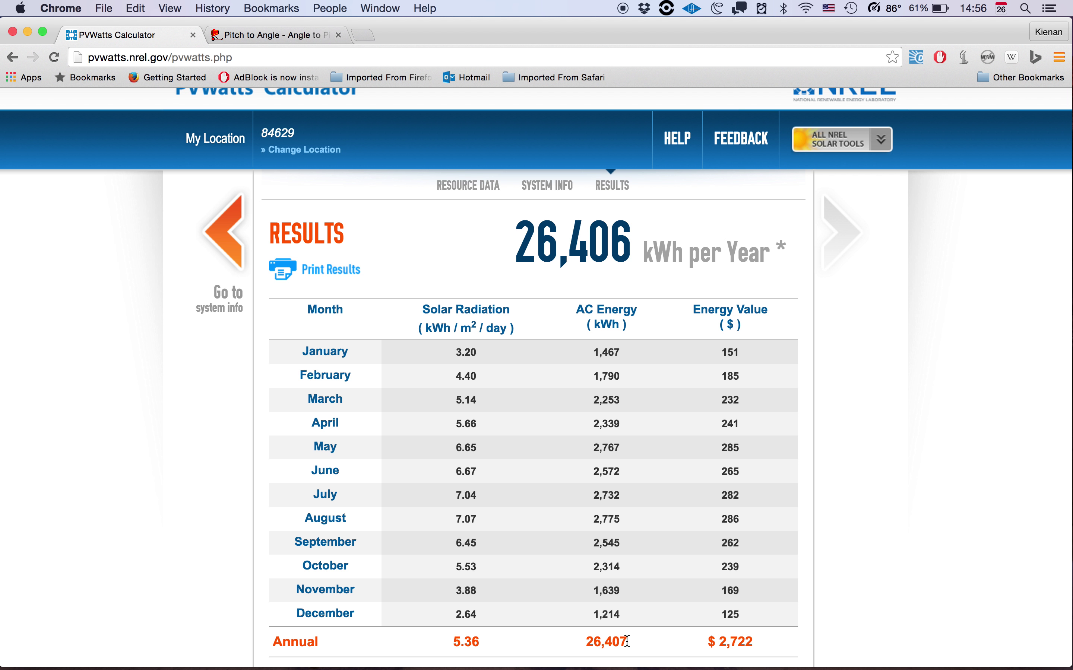
pyautogui.hscroll(-5, 895, 523)
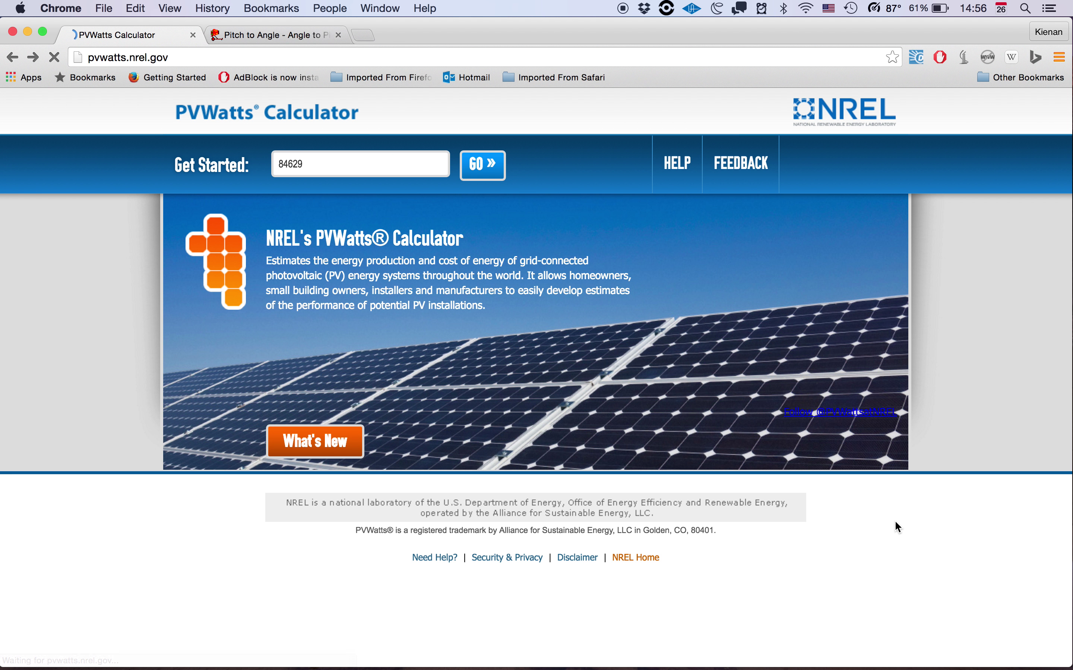
pyautogui.click(38, 66)
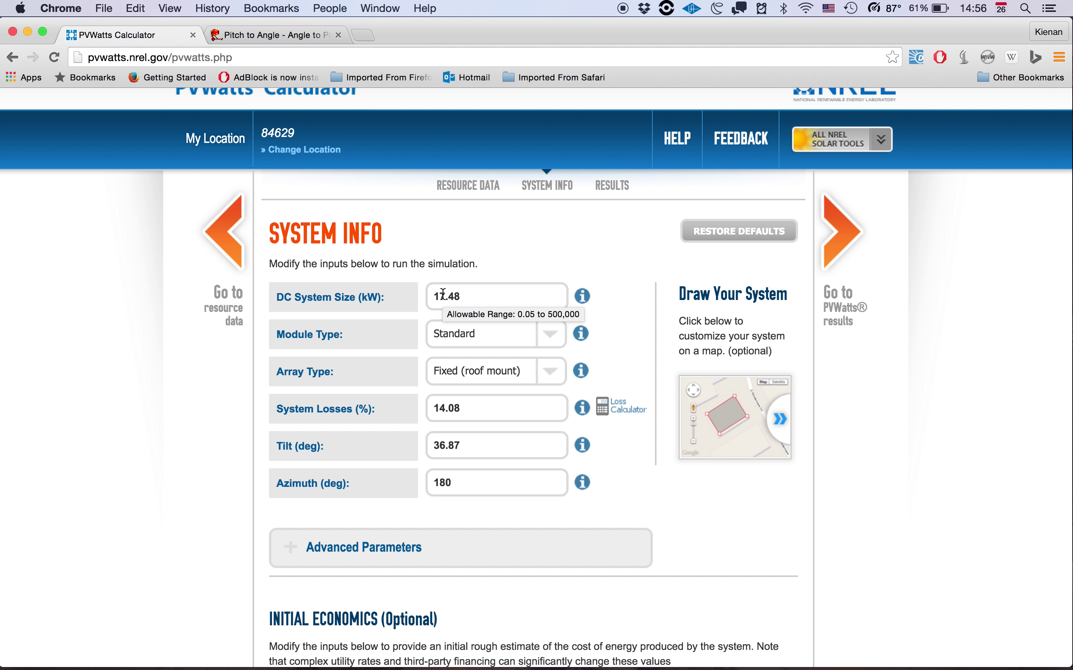
# Set the array tilt to 20 degrees
pyautogui.click(465, 449)
pyautogui.moveTo(466, 448); pyautogui.dragTo(434, 446)
pyautogui.write('20')
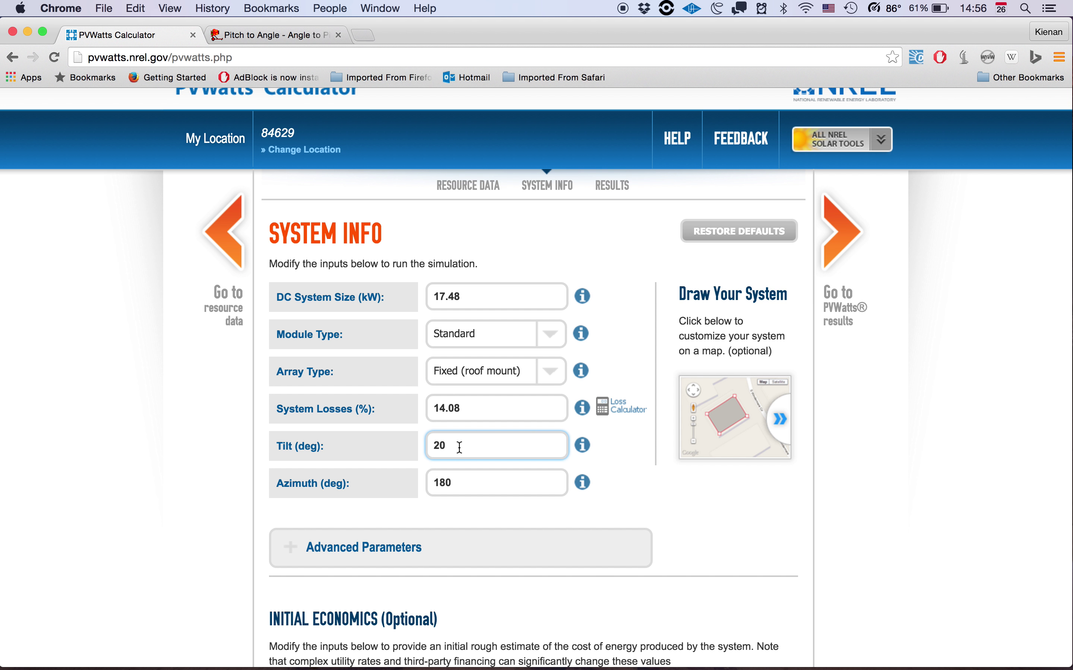
# Convert an angle of 20 degrees to a roof pitch in the Blocklayer converter
pyautogui.click(316, 38)
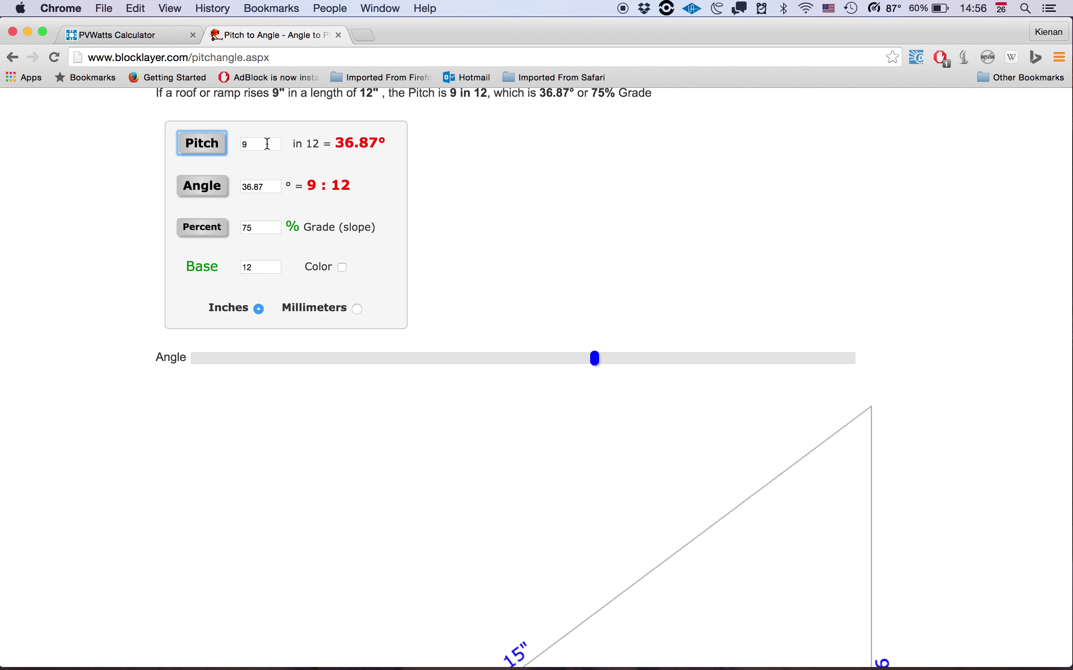
pyautogui.click(272, 186)
pyautogui.click(268, 184)
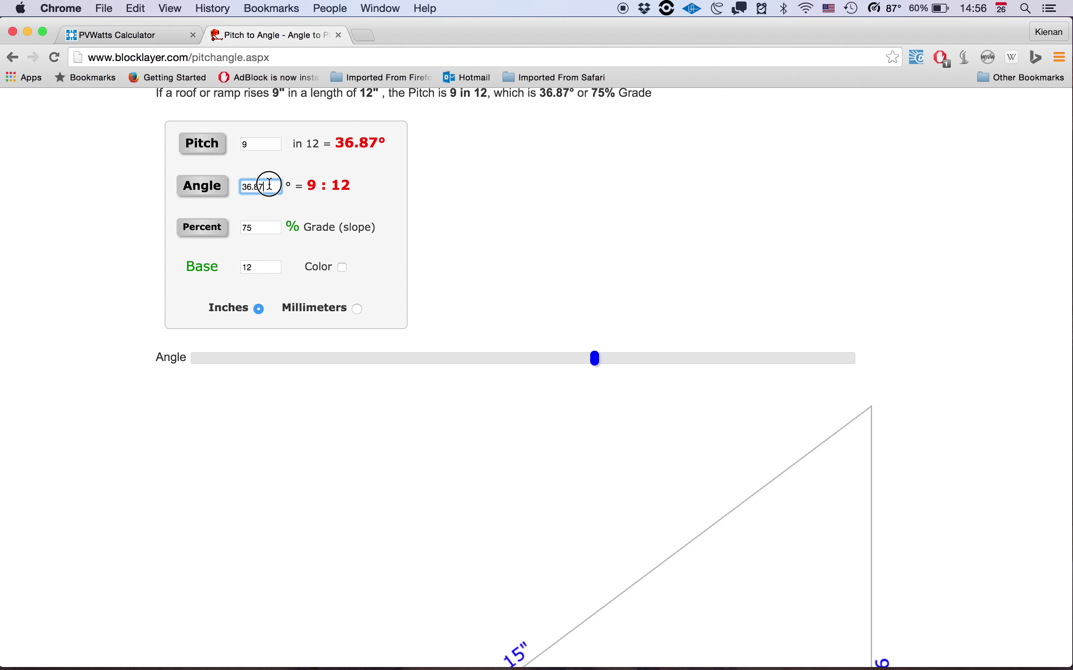
pyautogui.doubleClick(245, 184)
pyautogui.write('20')
pyautogui.click(208, 185)
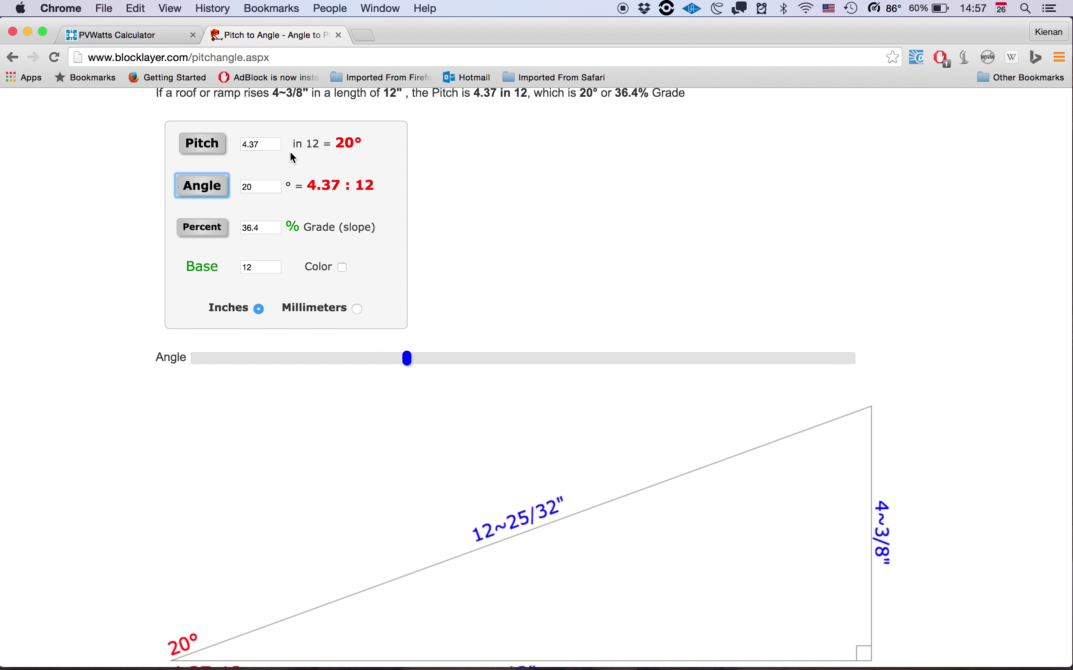
# Convert a roof pitch of 4 in 12 to an angle
pyautogui.moveTo(272, 145); pyautogui.dragTo(250, 145)
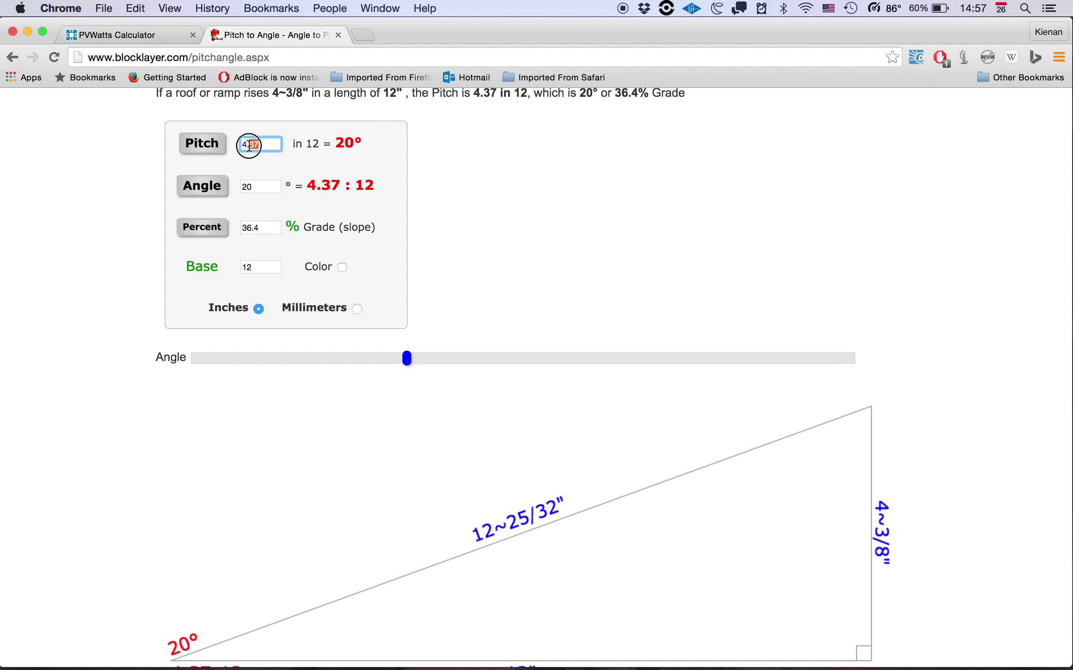
pyautogui.press('BackSpace')
pyautogui.press('BackSpace')
pyautogui.click(218, 143)
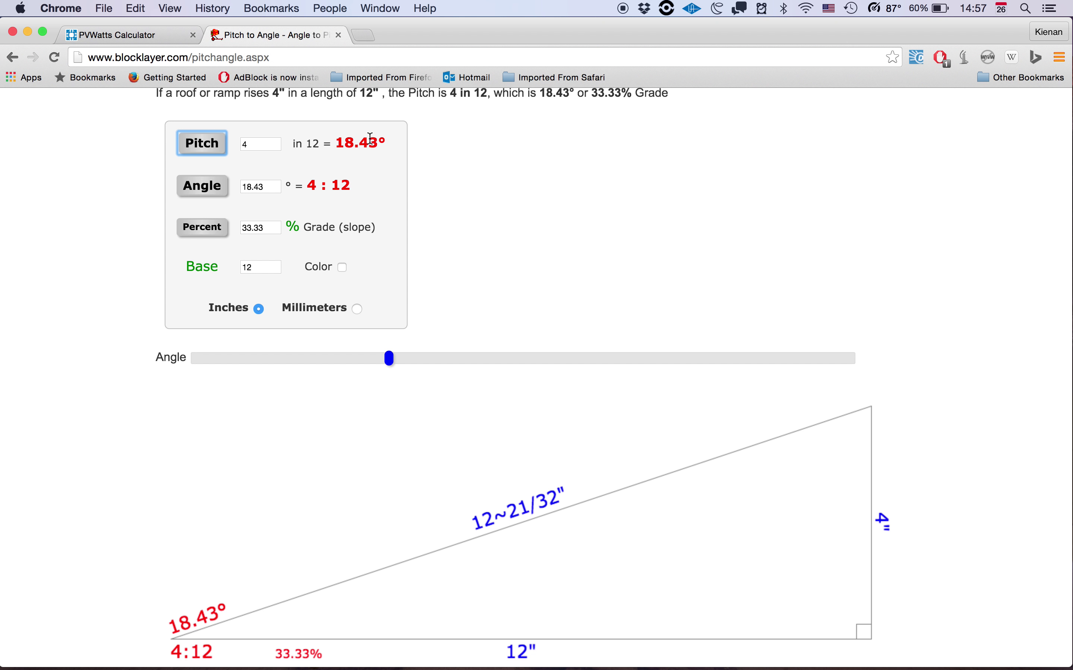
# Return to the PVWatts Calculator and set the array tilt to 18.43 degrees
pyautogui.click(168, 41)
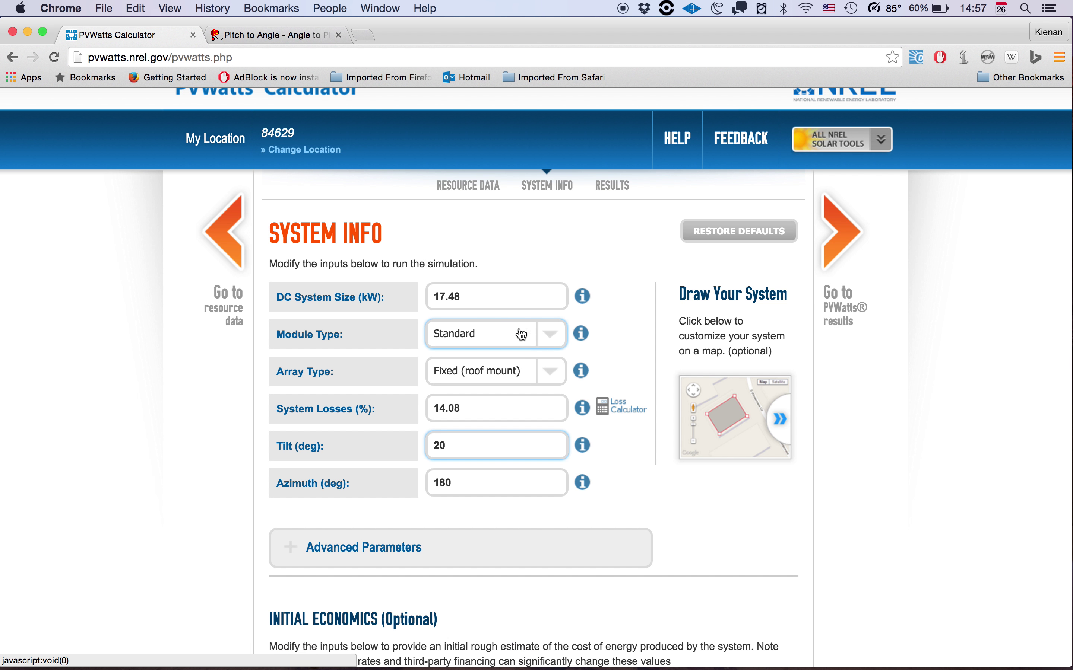
pyautogui.click(456, 446)
pyautogui.moveTo(456, 445); pyautogui.dragTo(422, 447)
pyautogui.write('18.43')
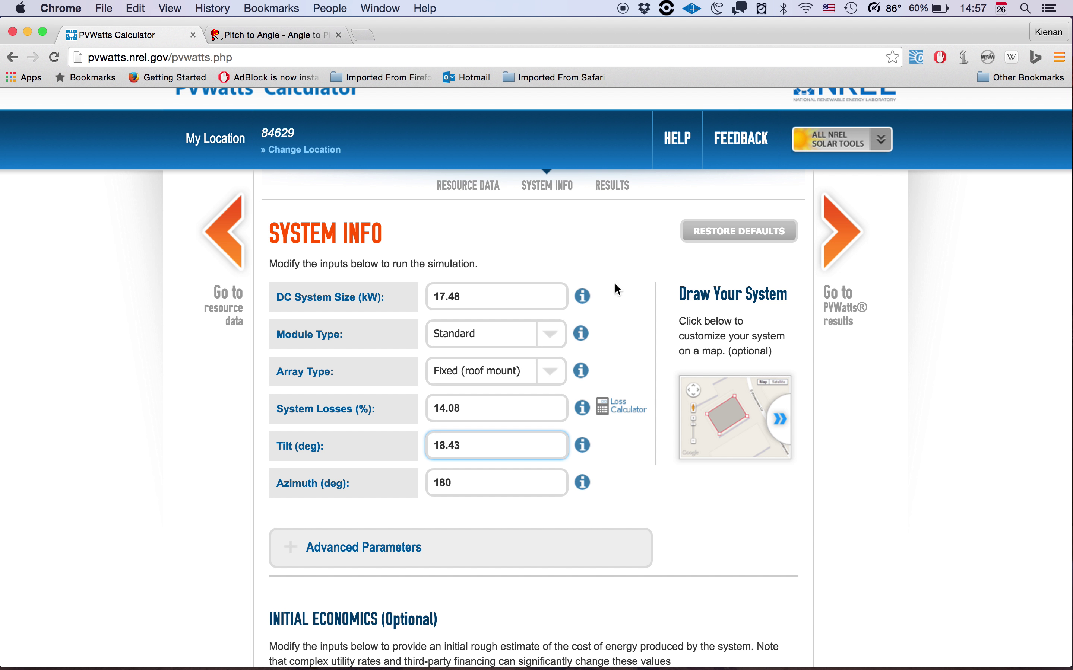
# Calculate the annual production with the current tilt and review the monthly results table
pyautogui.click(848, 233)
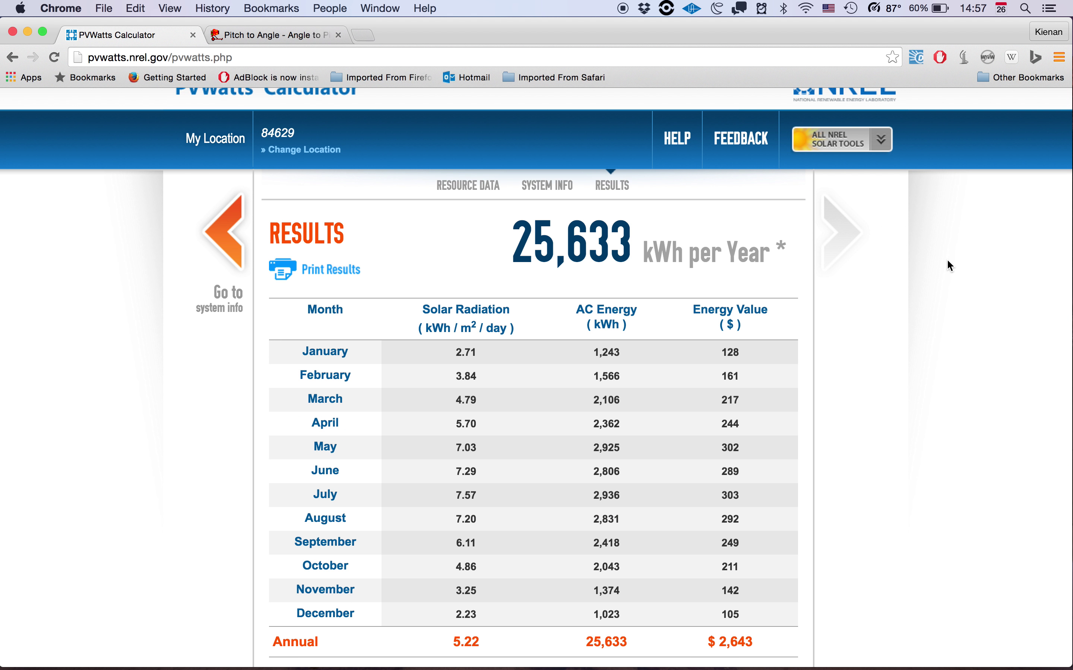
pyautogui.scroll(-3, 947, 258)
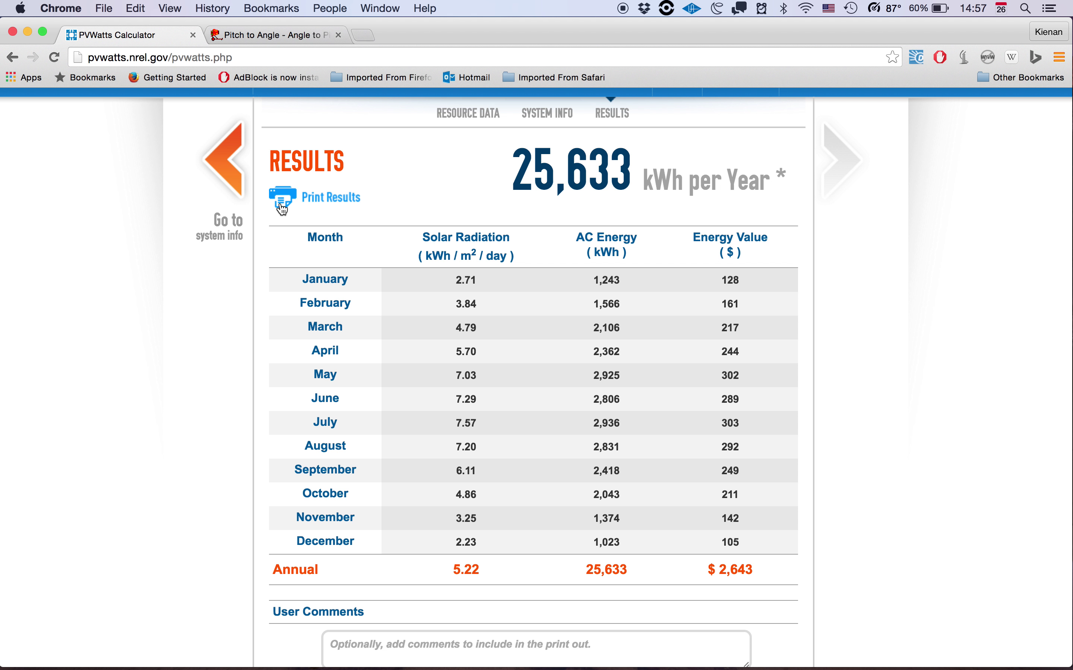
# Set the array azimuth to 90 degrees in the system inputs and calculate the monthly and annual production
pyautogui.click(239, 195)
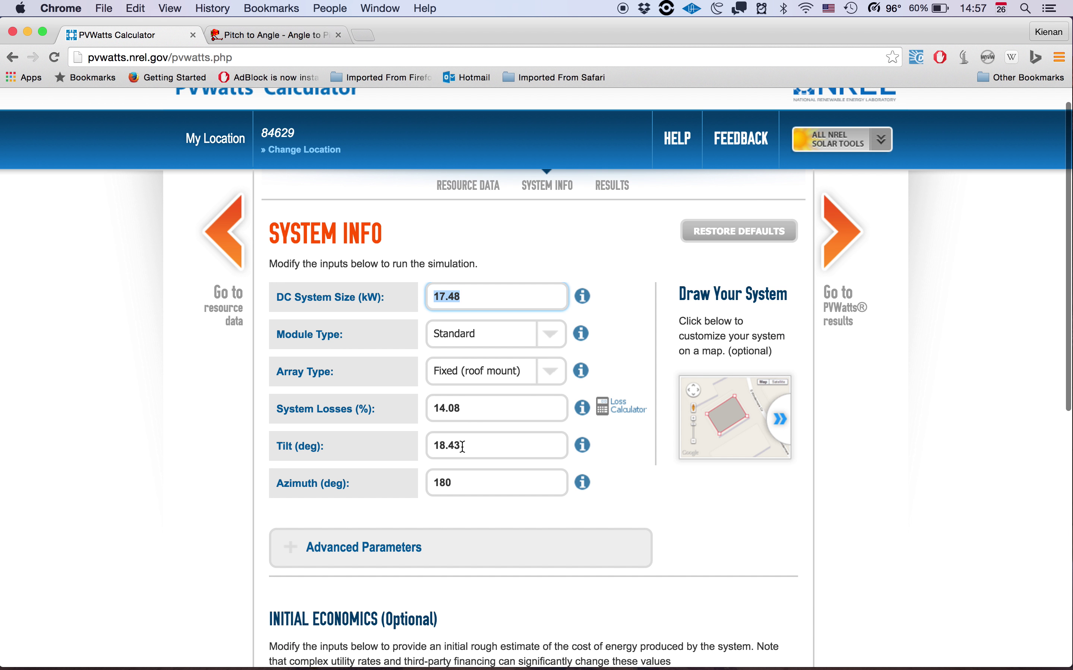
pyautogui.click(454, 482)
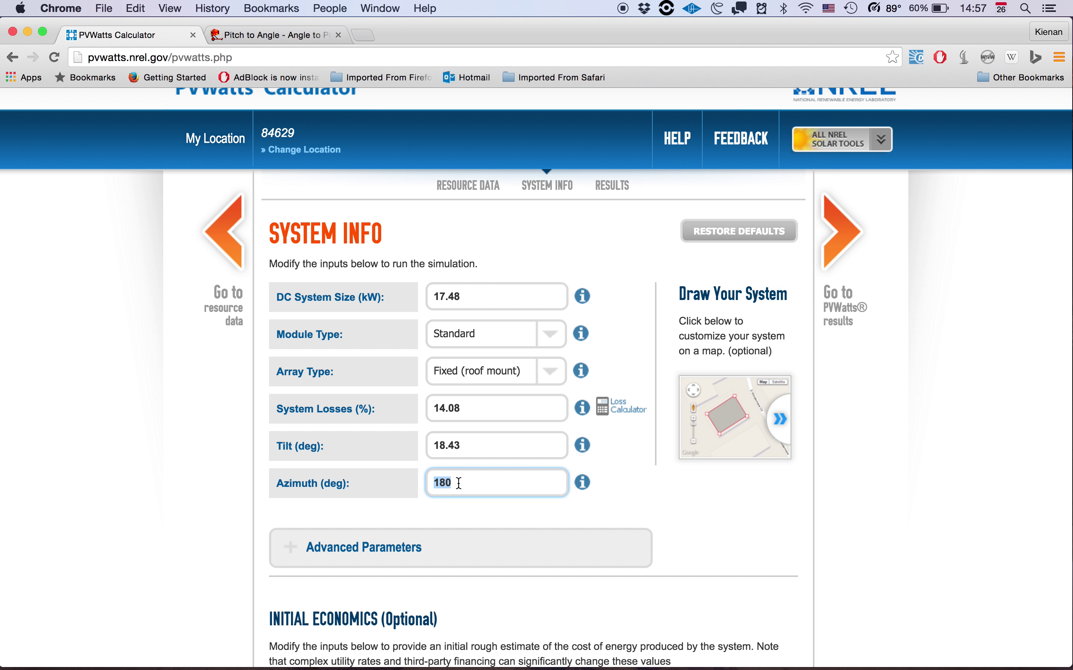
pyautogui.press('BackSpace')
pyautogui.write('90')
pyautogui.click(847, 274)
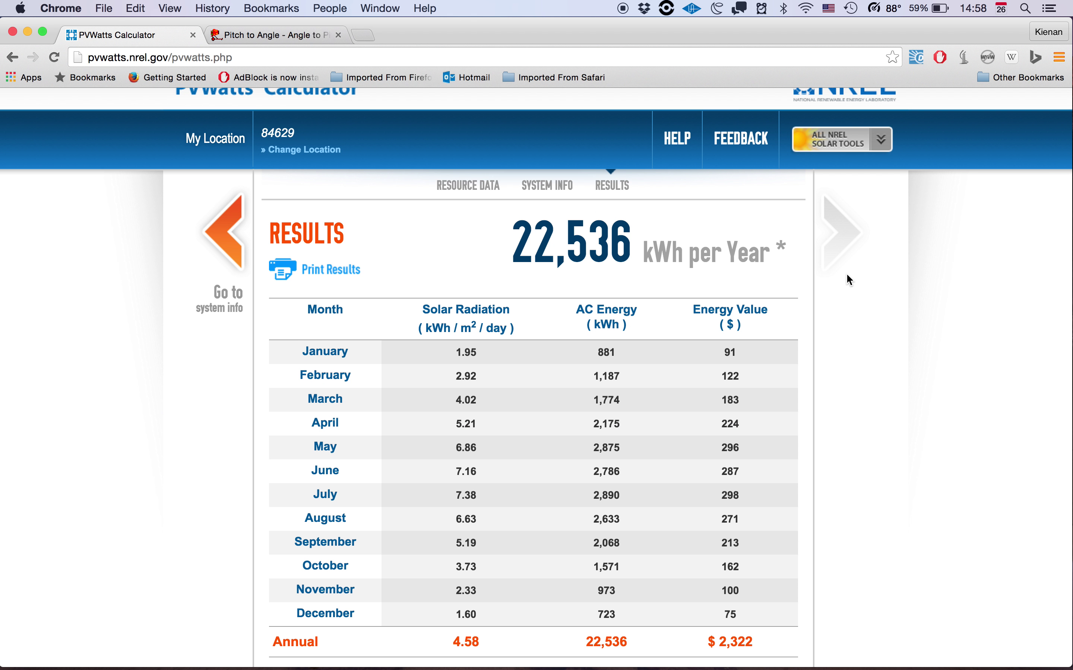
pyautogui.scroll(-2, 846, 272)
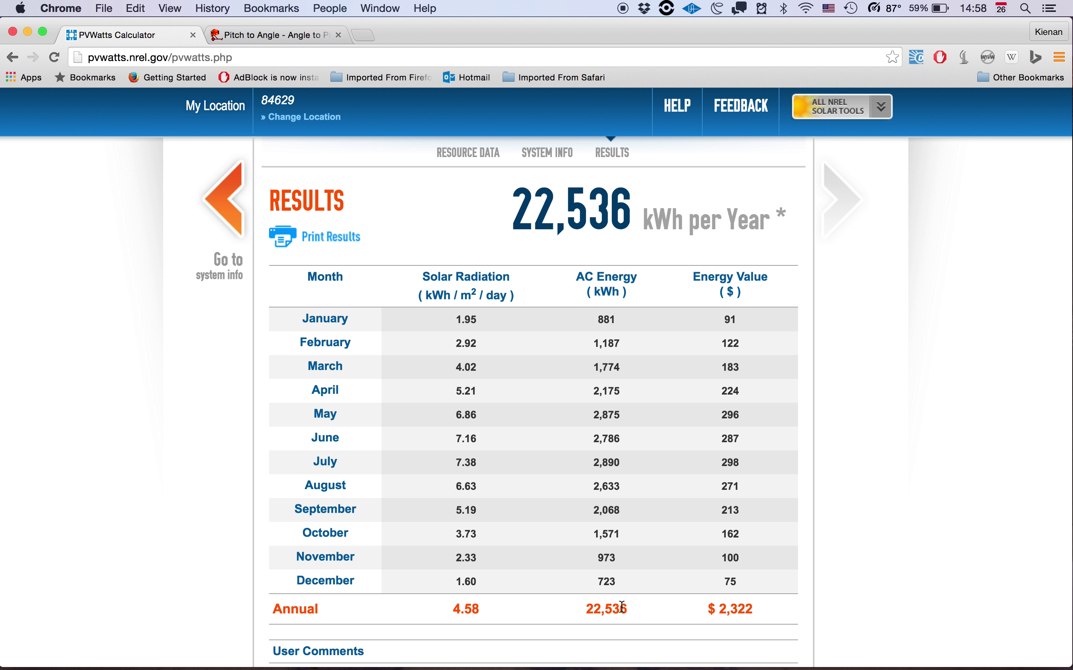
# Change the array azimuth to 0 degrees and recalculate the production to compare the monthly and annual results
pyautogui.click(235, 242)
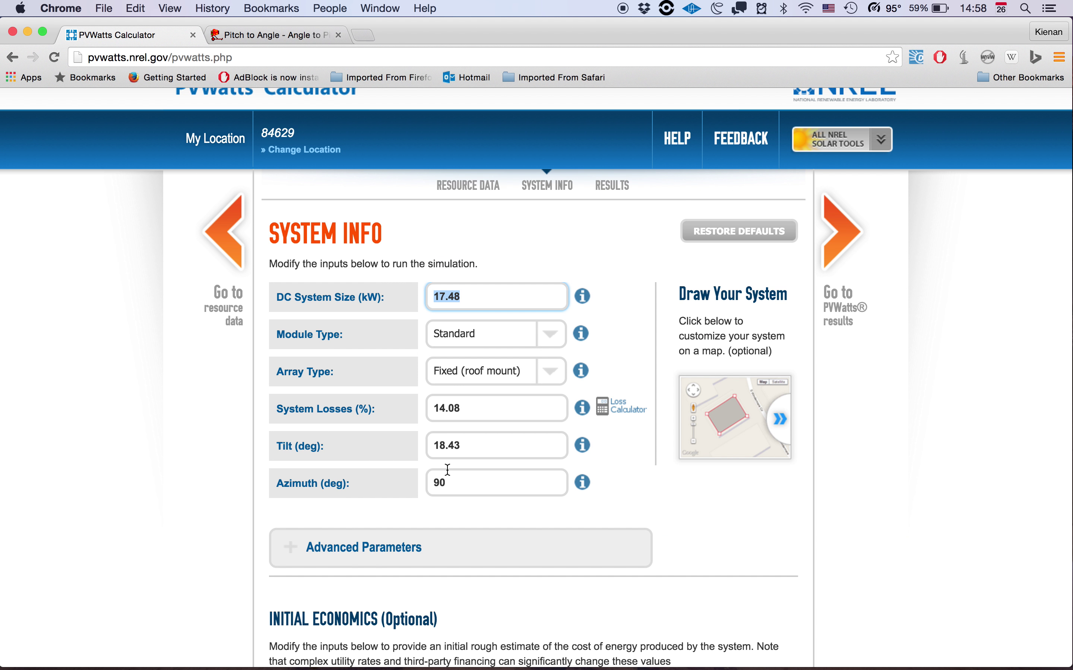
pyautogui.click(449, 482)
pyautogui.write('0')
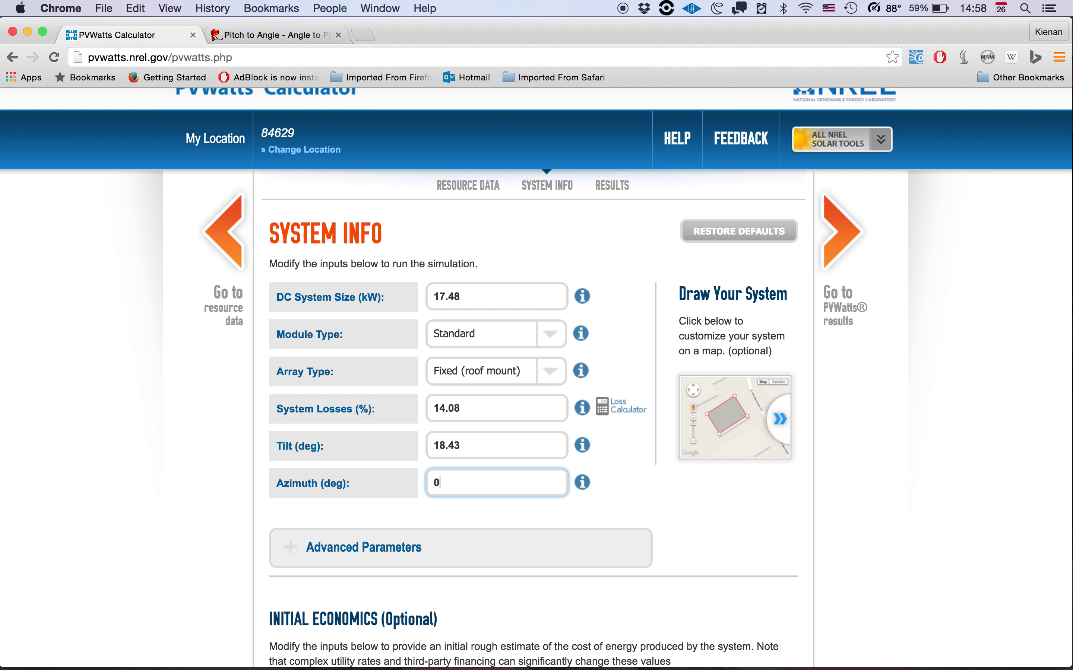
pyautogui.click(847, 241)
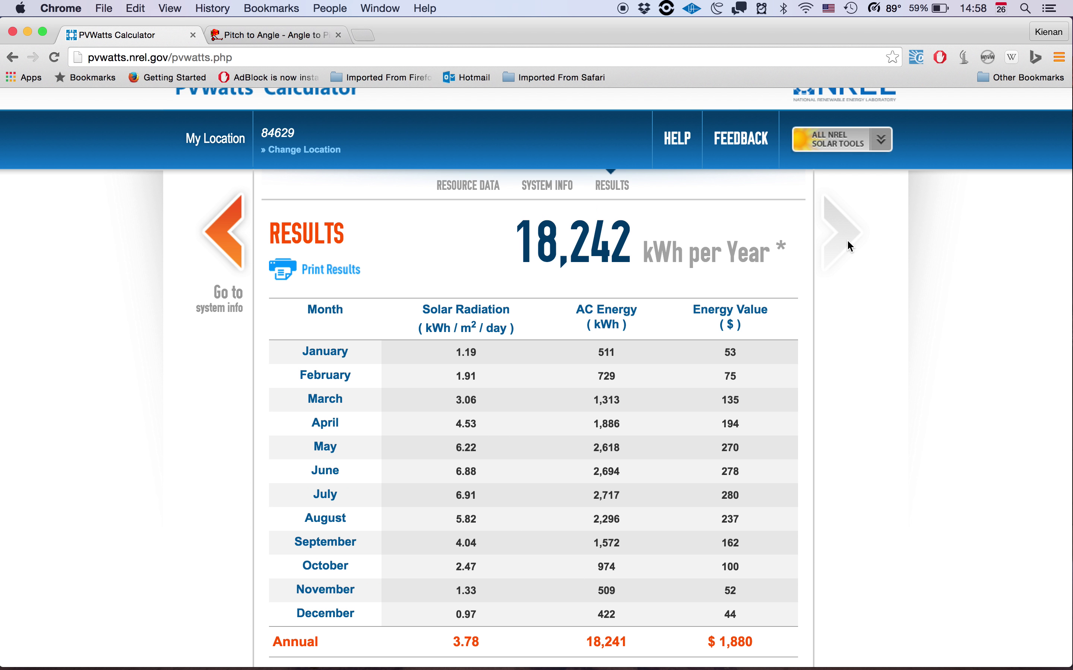
pyautogui.scroll(-3, 743, 333)
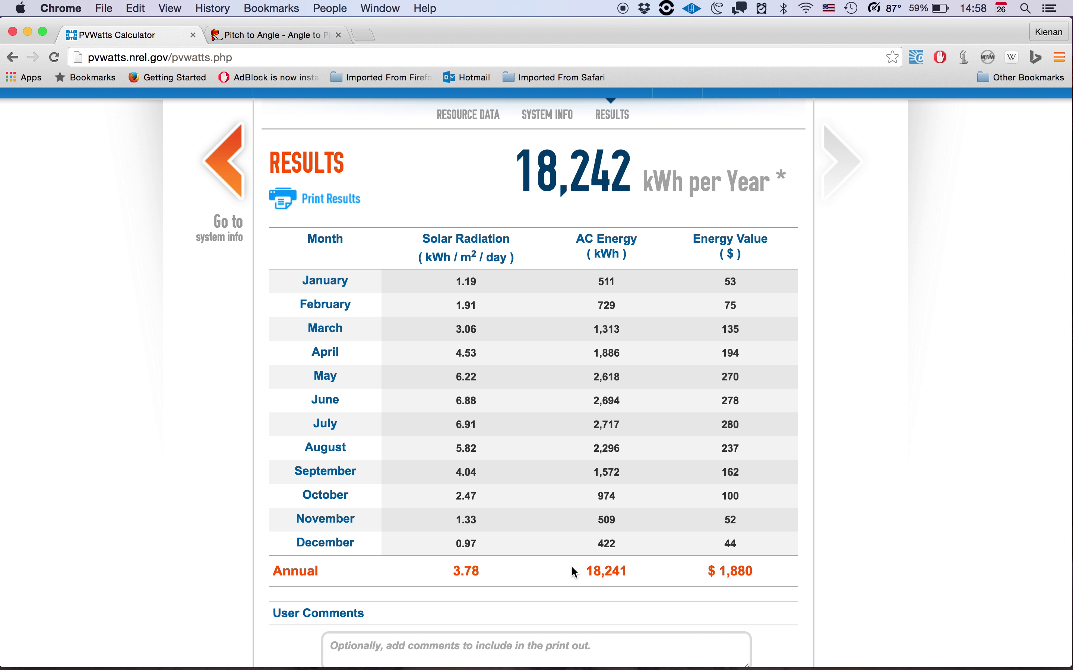
# Set the array tilt to 36 degrees with the north-facing azimuth kept, and recalculate the monthly and annual production
pyautogui.click(226, 183)
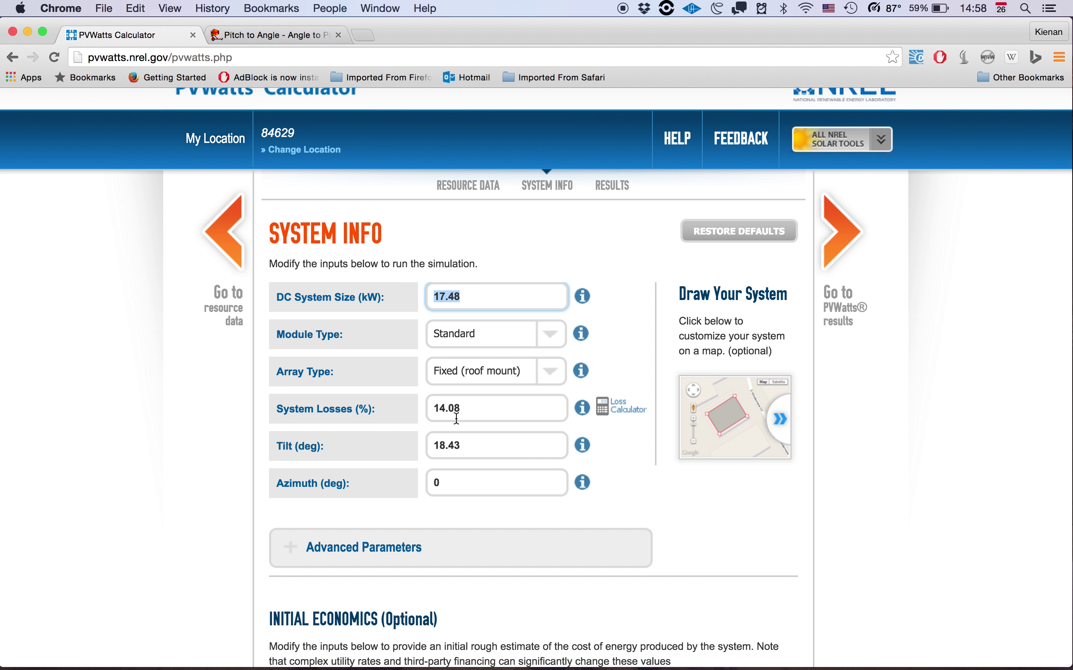
pyautogui.moveTo(464, 407); pyautogui.dragTo(434, 409)
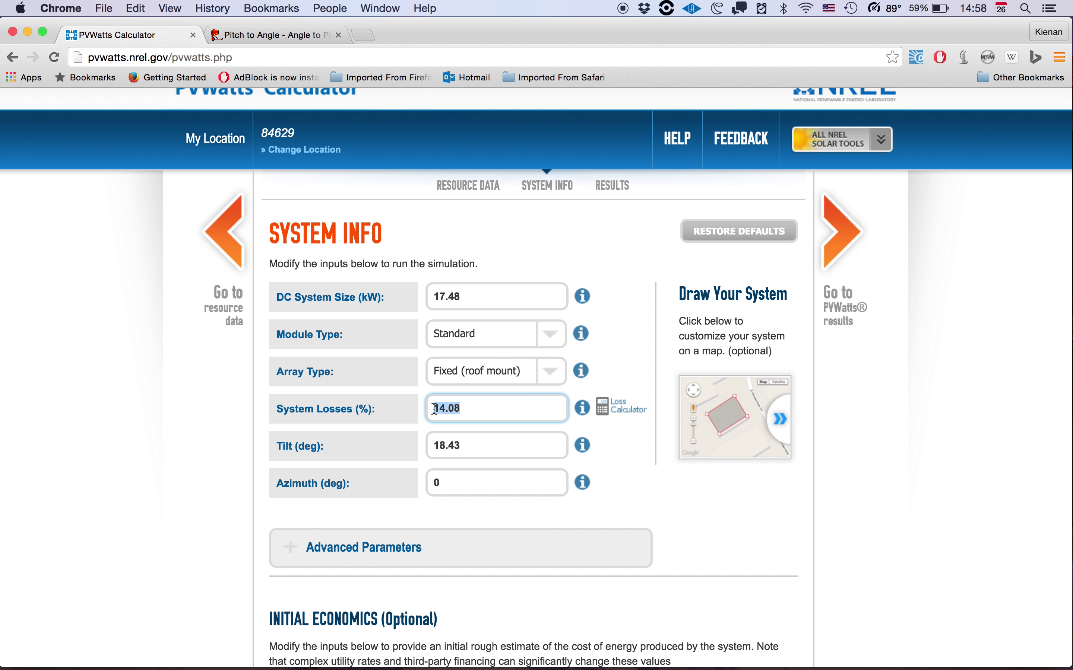
pyautogui.click(466, 297)
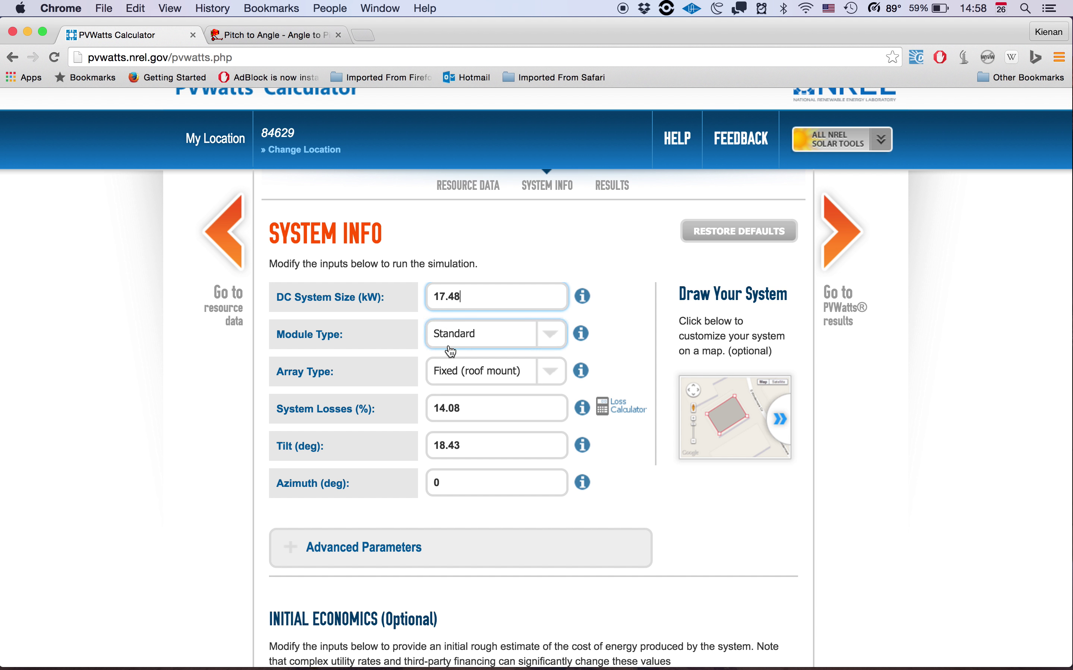
pyautogui.moveTo(466, 445); pyautogui.dragTo(425, 446)
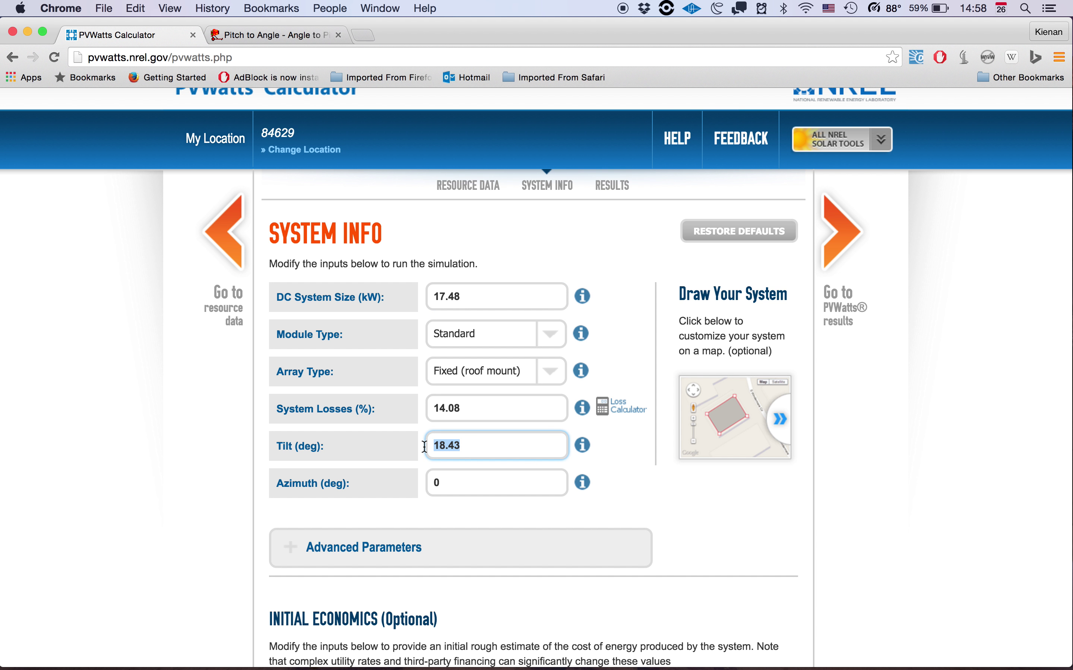
pyautogui.write('36')
pyautogui.click(846, 250)
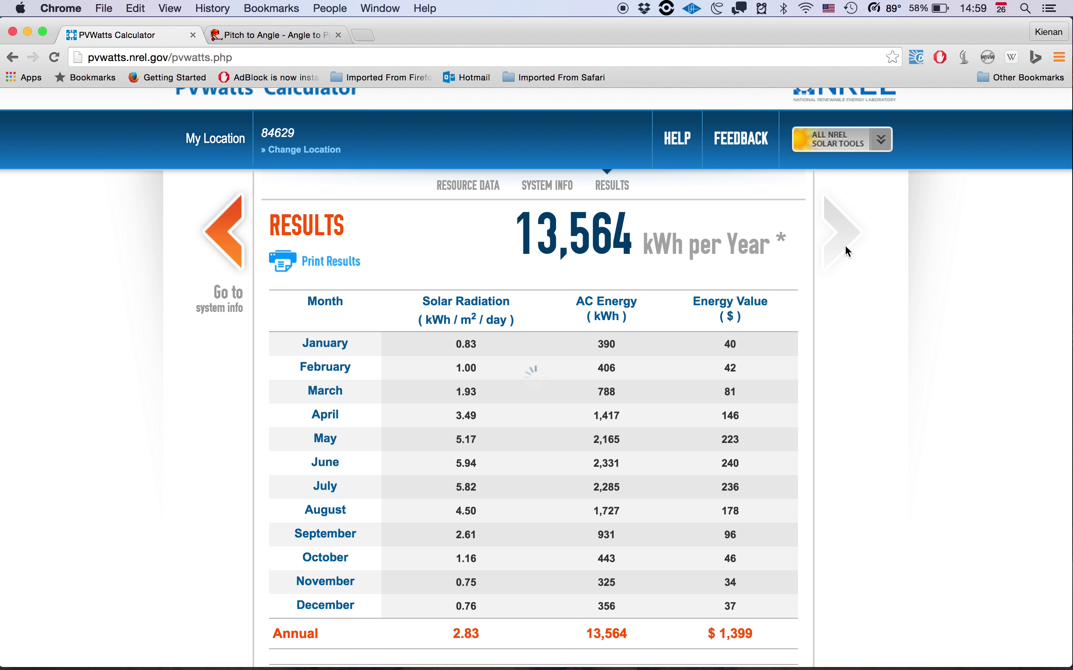
pyautogui.scroll(-5, 830, 279)
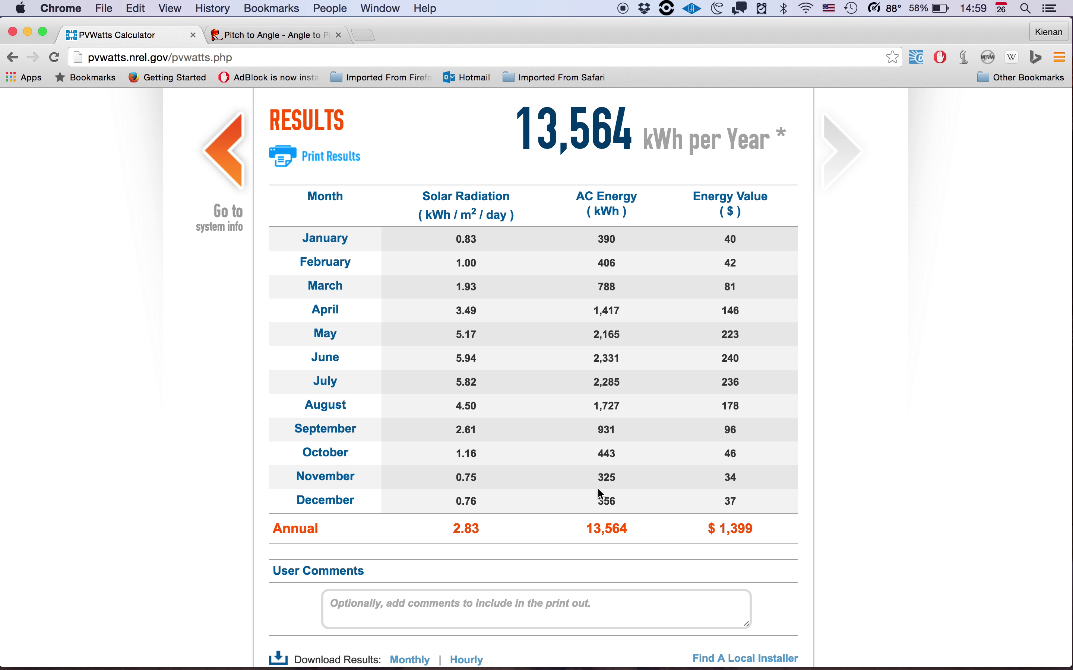
# Return from the results to the system information inputs
pyautogui.click(232, 172)
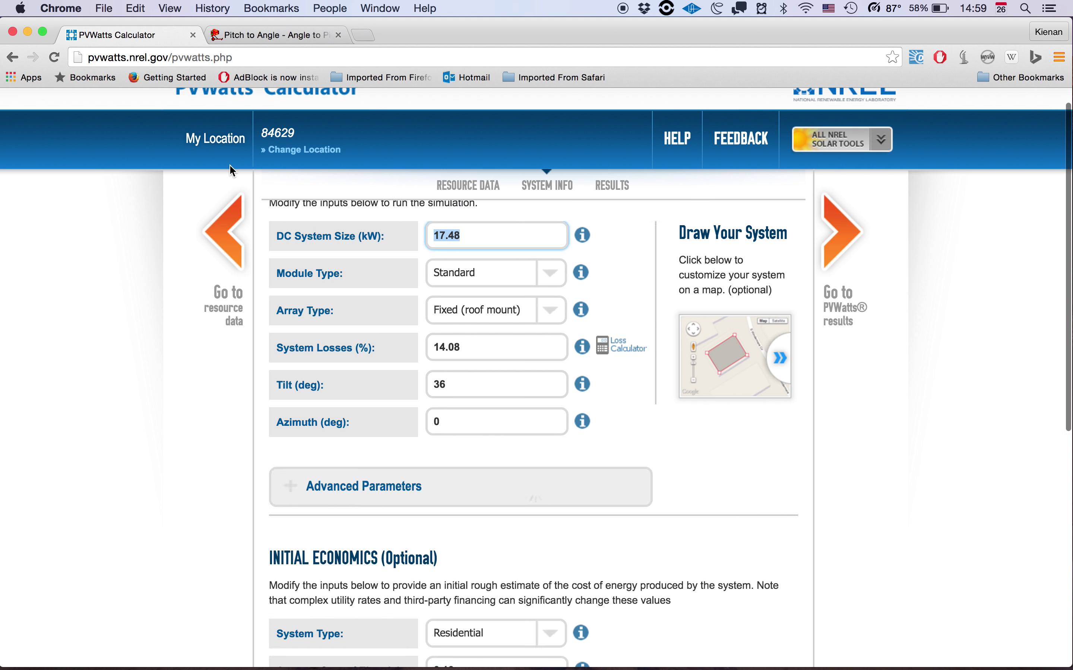